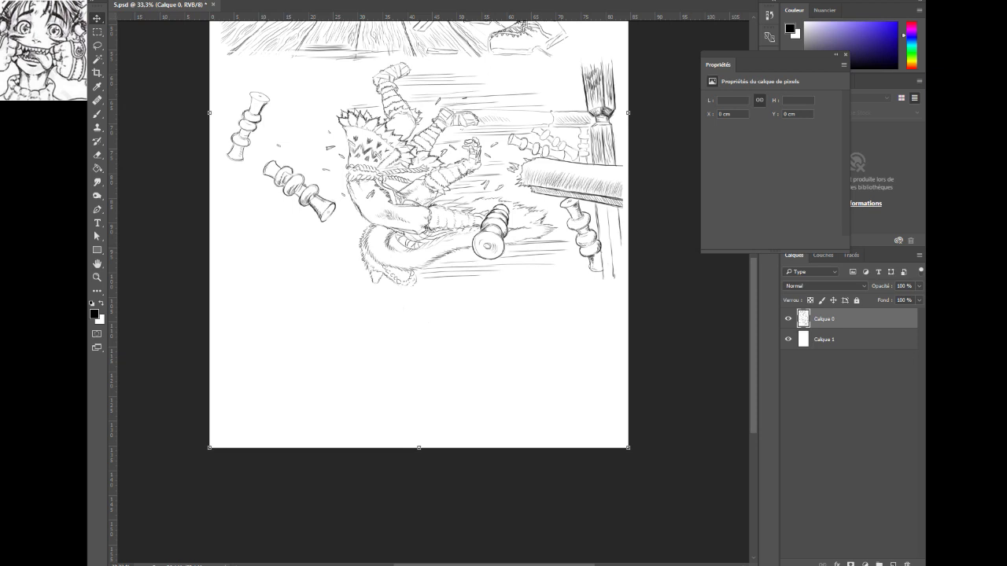
Sketch a rough open-mouthed face in profile with the Brush in the blank area below the falling figure
left_click(97, 113)
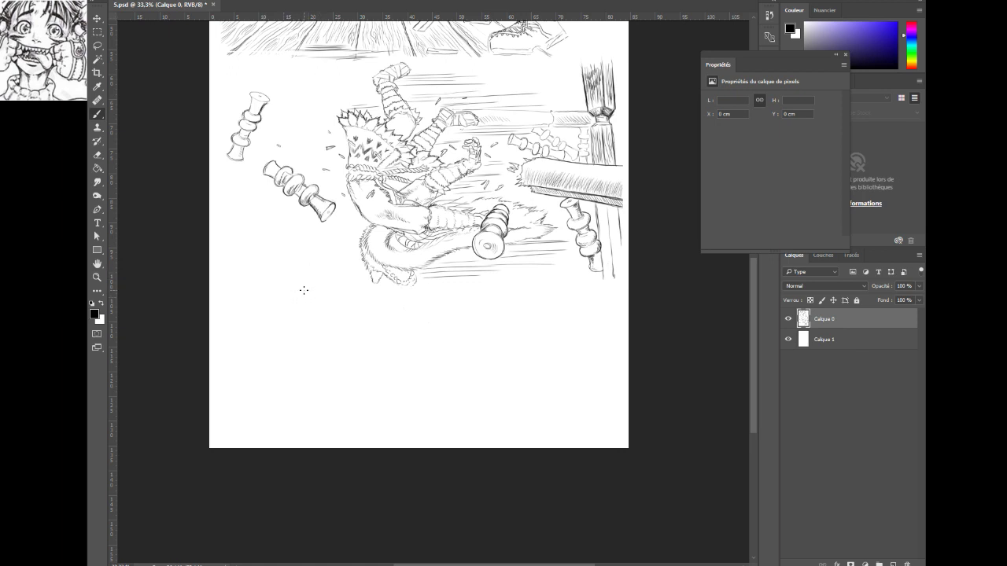
left_click_drag(304, 288, 316, 336)
left_click_drag(306, 289, 301, 280)
mouse_move(294, 306)
left_mouse_down()
mouse_move(304, 303)
mouse_move(315, 339)
left_mouse_up()
key("ctrl+z")
left_click_drag(309, 344, 305, 340)
left_click_drag(302, 276, 308, 288)
mouse_move(298, 342)
left_mouse_down()
mouse_move(295, 396)
mouse_move(249, 360)
left_mouse_up()
key("ctrl+z")
left_click_drag(251, 359, 288, 387)
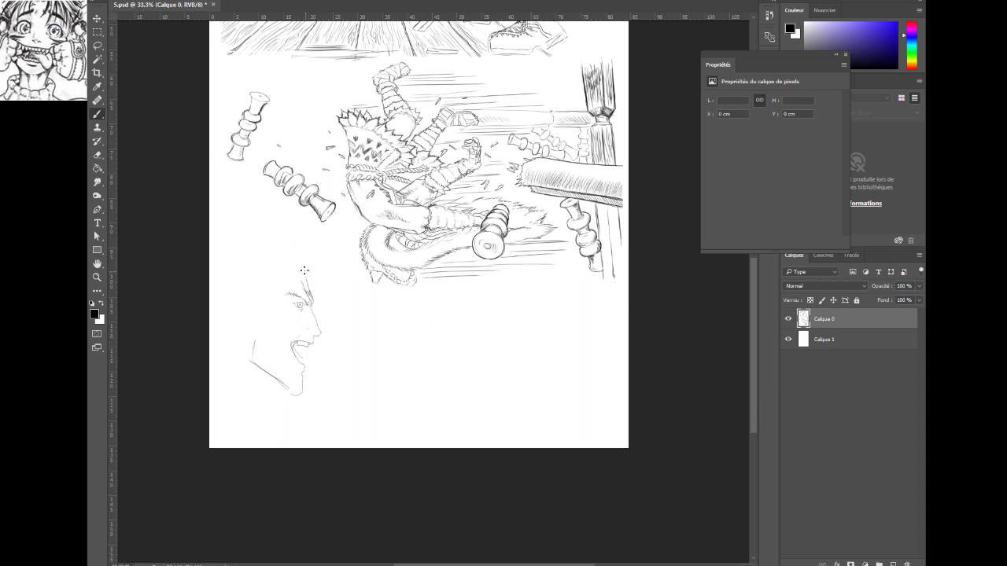
Lasso the rough profile face, delete it from the layer and clear the selection
left_click(98, 45)
mouse_move(277, 268)
left_mouse_down()
mouse_move(230, 334)
mouse_move(250, 404)
mouse_move(328, 395)
mouse_move(342, 304)
mouse_move(285, 268)
left_mouse_up()
key("Delete")
key("ctrl+d")
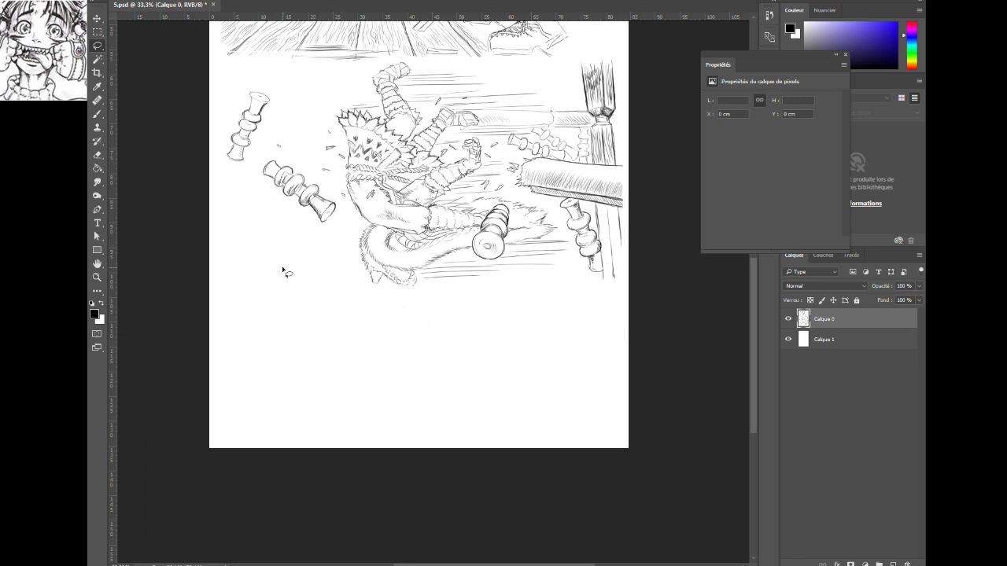
Sketch a new right-facing profile in the same blank area, starting with the forehead, brow dip and pointed nose
key("b")
left_click_drag(308, 296, 316, 318)
left_click_drag(316, 325, 326, 351)
left_click_drag(317, 324, 310, 297)
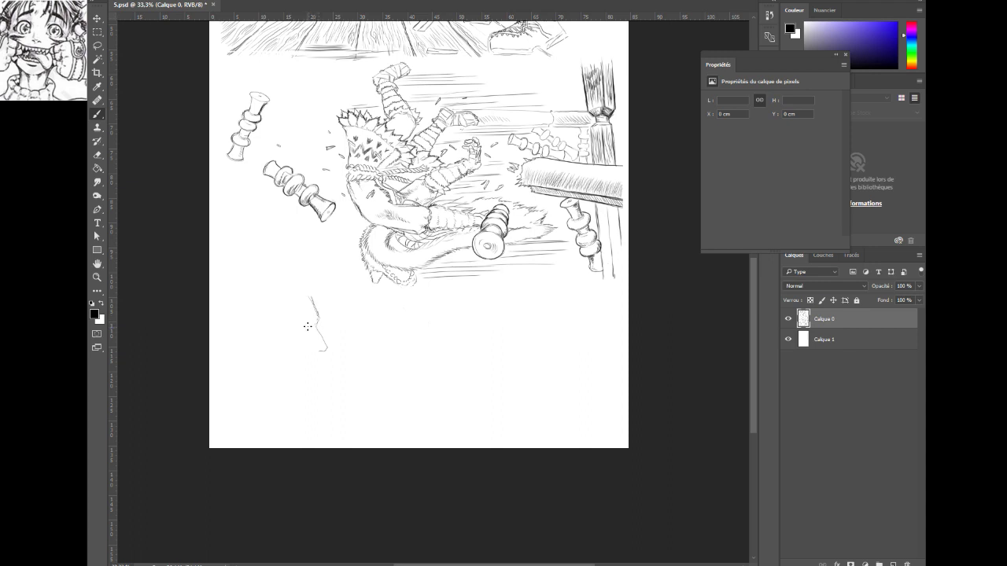
left_click_drag(300, 323, 304, 323)
key("ctrl+z")
Draw the eye, upper lip, wide-open mouth, pointed chin and lower jawline of the profile
left_click_drag(320, 352, 320, 358)
left_click_drag(298, 362, 302, 372)
mouse_move(308, 360)
left_mouse_down()
mouse_move(299, 364)
mouse_move(306, 386)
left_mouse_up()
left_click_drag(301, 322, 302, 325)
left_click_drag(312, 379, 298, 403)
left_click_drag(302, 403, 274, 386)
left_click_drag(291, 399, 268, 380)
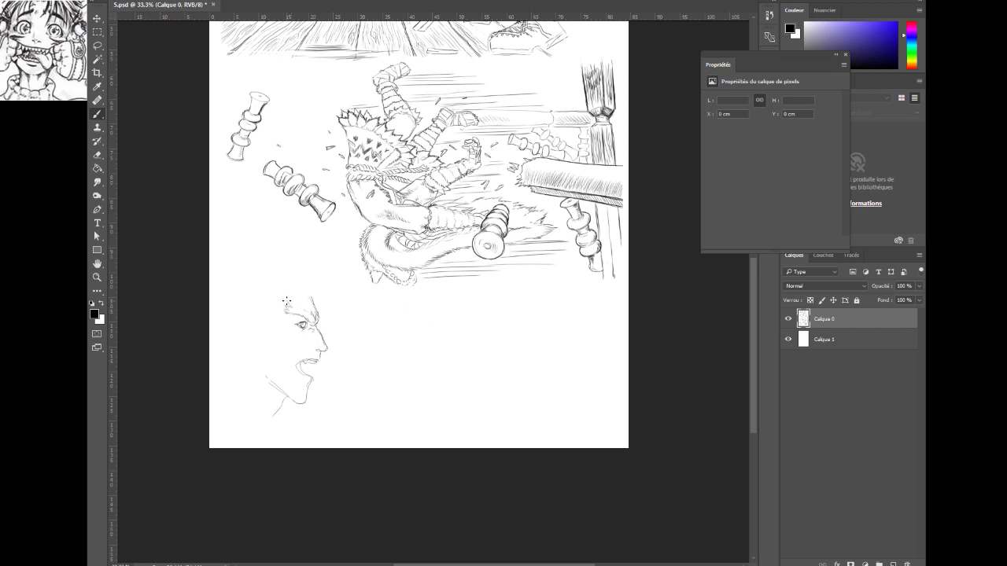
Draw the angry eyebrow and refine the iris and lids of the eye
left_click_drag(297, 306, 300, 304)
left_click_drag(298, 363, 313, 340)
key("ctrl+z")
left_click_drag(302, 324, 306, 324)
left_click_drag(303, 319, 300, 322)
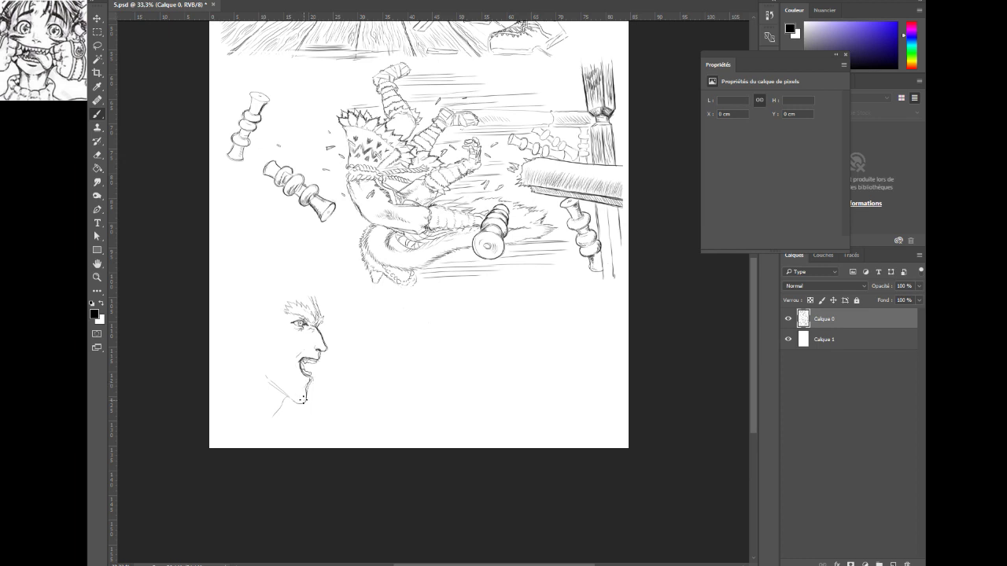
Add a curled lock at the forehead, detail the mouth and teeth, and firm up the chin and jaw outline
mouse_move(302, 399)
left_mouse_down()
mouse_move(261, 371)
mouse_move(264, 336)
mouse_move(284, 391)
mouse_move(260, 368)
left_mouse_up()
key("ctrl+z")
left_click_drag(318, 306, 316, 271)
left_click_drag(317, 353, 316, 358)
left_click(301, 357)
left_click(315, 360)
left_click(316, 363)
left_click(311, 364)
left_click_drag(306, 391, 295, 402)
mouse_move(259, 373)
left_mouse_down()
mouse_move(260, 352)
mouse_move(257, 371)
left_mouse_up()
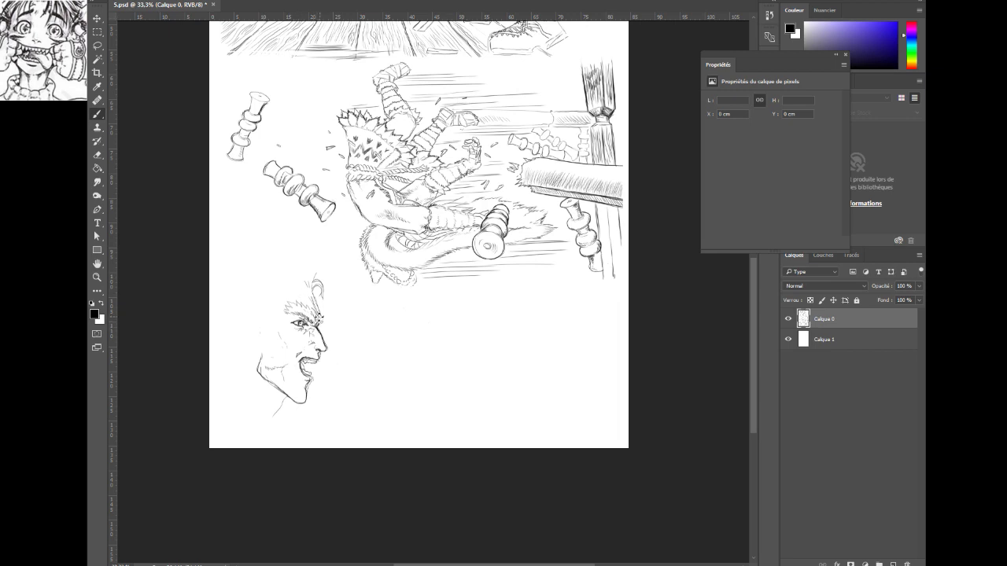
Thicken the eyebrow and draw the first tall hair spikes above the forehead
left_click_drag(322, 318, 323, 317)
left_click_drag(282, 306, 288, 311)
left_click_drag(281, 311, 286, 304)
mouse_move(286, 245)
left_mouse_down()
mouse_move(305, 278)
mouse_move(296, 241)
mouse_move(311, 278)
mouse_move(325, 251)
mouse_move(333, 262)
left_mouse_up()
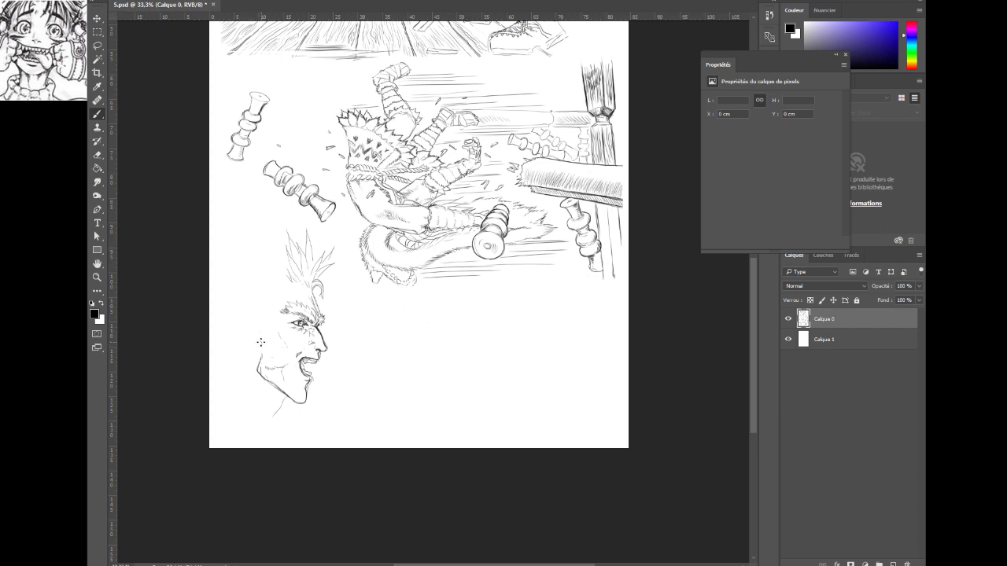
Draw the pointed elf ear behind the face, with its inner folds and the sideburn hairs
left_click_drag(255, 344, 251, 335)
left_click_drag(254, 319, 260, 327)
left_click_drag(238, 304, 255, 344)
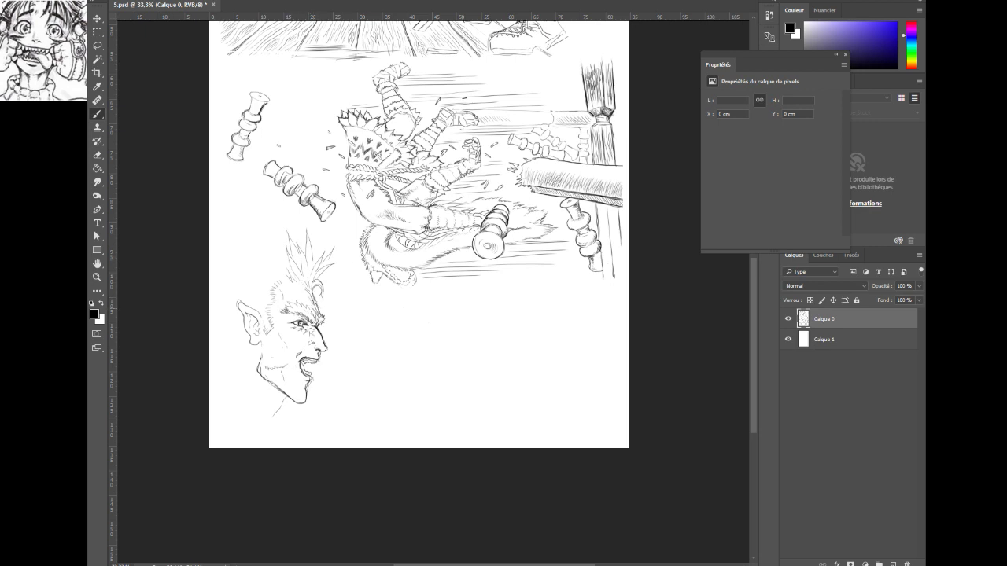
Extend the spiky hair backward over the top of the head with more long spikes
left_click_drag(308, 294, 312, 299)
mouse_move(259, 243)
left_mouse_down()
mouse_move(284, 268)
mouse_move(273, 248)
mouse_move(287, 267)
mouse_move(287, 253)
mouse_move(304, 245)
mouse_move(318, 247)
mouse_move(315, 258)
left_mouse_up()
left_click_drag(243, 259, 260, 277)
Zoom in to 50% and darken the eye, hatch the side of the nose, and shade the mouth corner and cheek
left_click(101, 278)
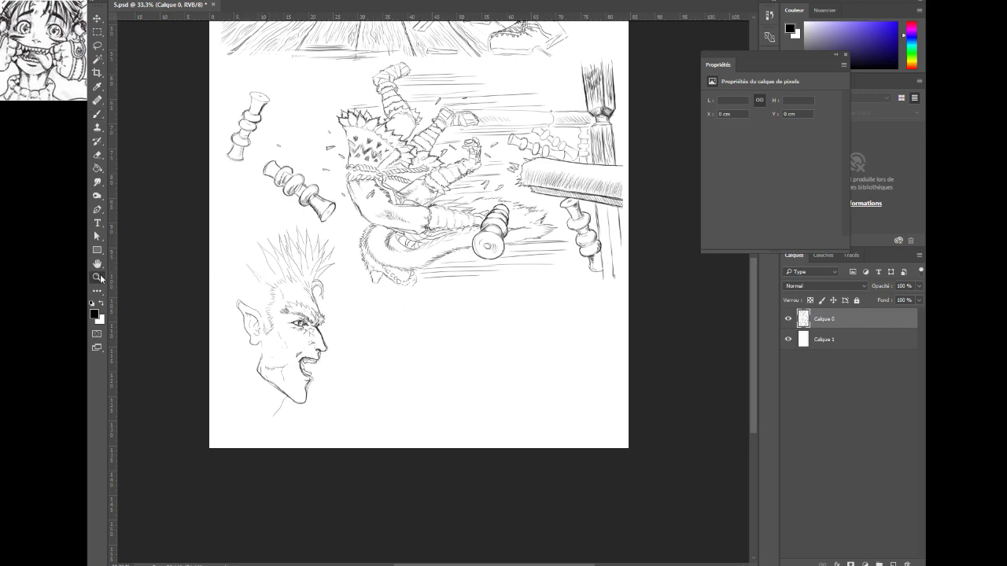
left_click(297, 273)
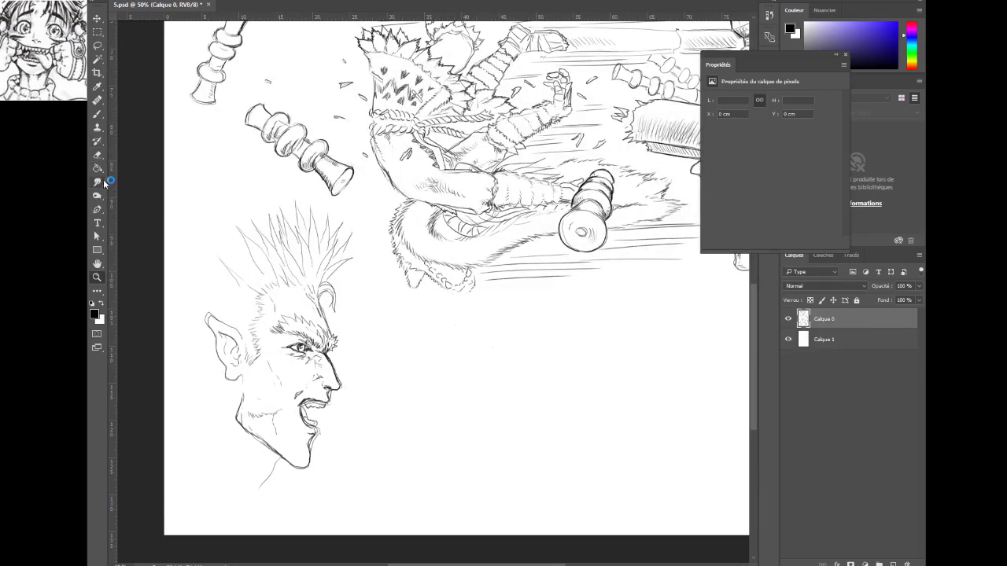
left_click(97, 114)
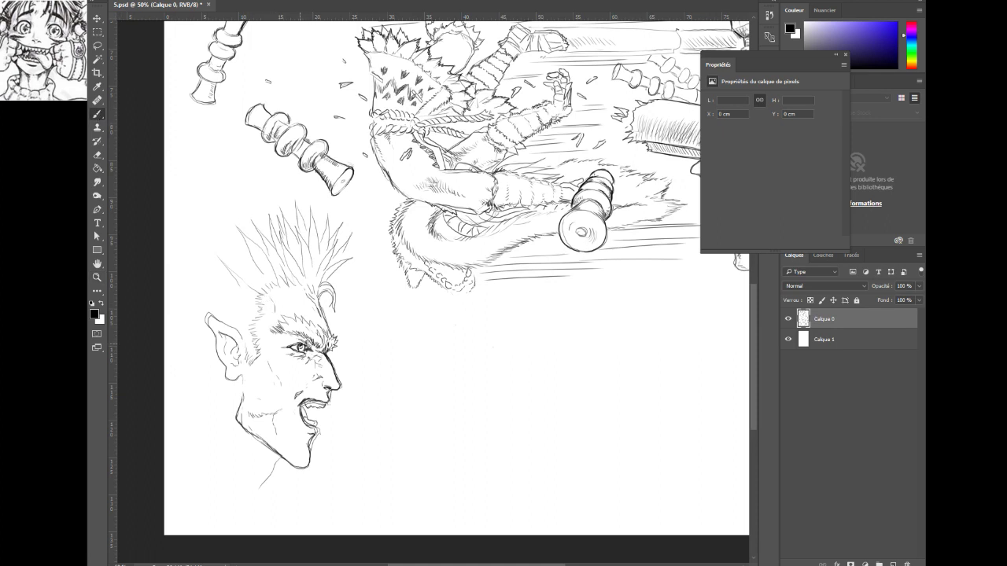
left_click_drag(289, 344, 296, 354)
left_click_drag(325, 370, 330, 384)
left_click(318, 372)
left_click(317, 366)
left_click(317, 361)
left_click(319, 366)
left_click(319, 370)
left_click(320, 375)
left_click(321, 377)
left_click(323, 384)
left_click(320, 390)
left_click(296, 394)
left_click_drag(250, 417, 268, 414)
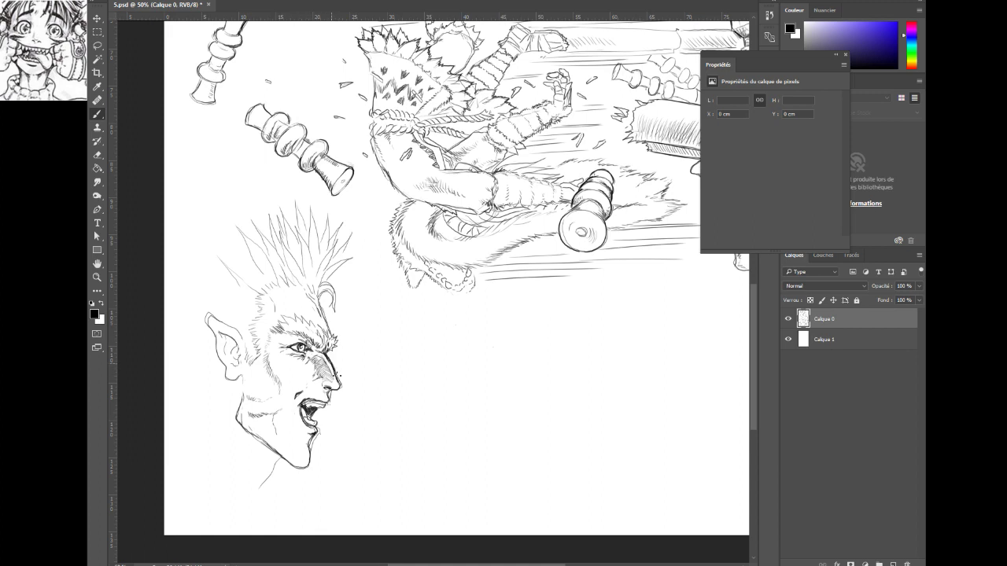
Thicken the nose and brow outline and ink the front hair spikes with darker strokes
left_click_drag(336, 376, 340, 388)
left_click_drag(340, 386, 333, 392)
left_click_drag(337, 339, 336, 347)
mouse_move(350, 231)
left_mouse_down()
mouse_move(336, 263)
mouse_move(346, 240)
mouse_move(349, 261)
mouse_move(294, 284)
left_mouse_up()
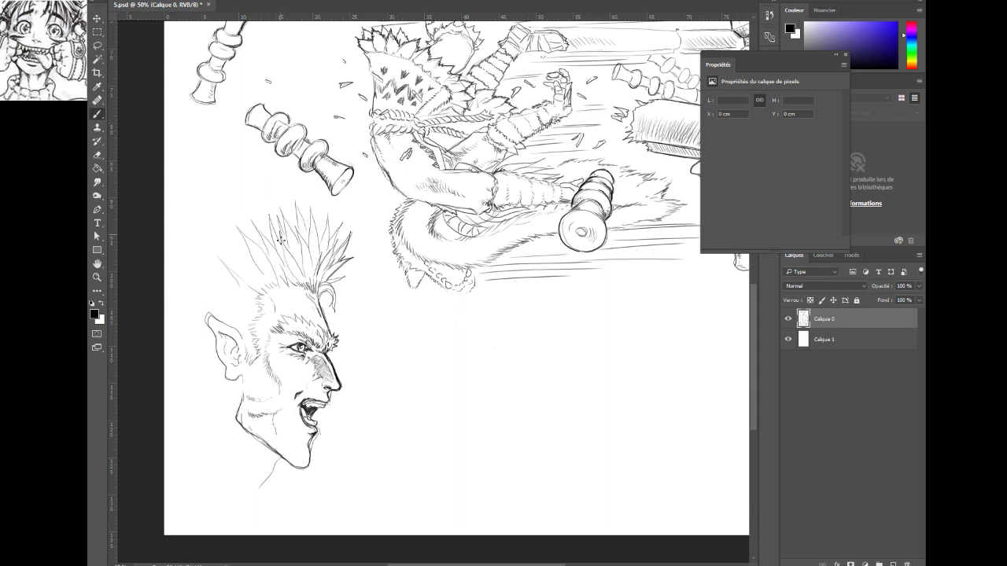
left_click_drag(280, 241, 288, 263)
mouse_move(302, 273)
left_mouse_down()
mouse_move(284, 243)
mouse_move(301, 267)
mouse_move(292, 251)
mouse_move(295, 259)
left_mouse_up()
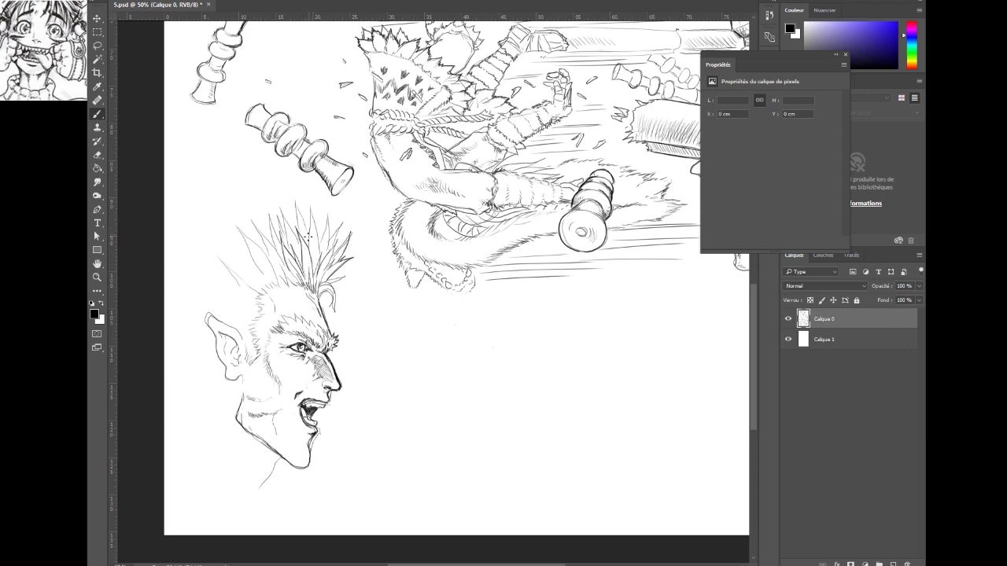
mouse_move(309, 225)
left_mouse_down()
mouse_move(310, 206)
mouse_move(315, 227)
left_mouse_up()
Fill in the eyebrow with short, dense hair strokes
left_click_drag(281, 323, 284, 318)
left_click(285, 319)
left_click(288, 322)
left_click(292, 325)
left_click(297, 329)
left_click(300, 317)
mouse_move(303, 313)
left_mouse_down()
mouse_move(322, 335)
mouse_move(314, 336)
left_mouse_up()
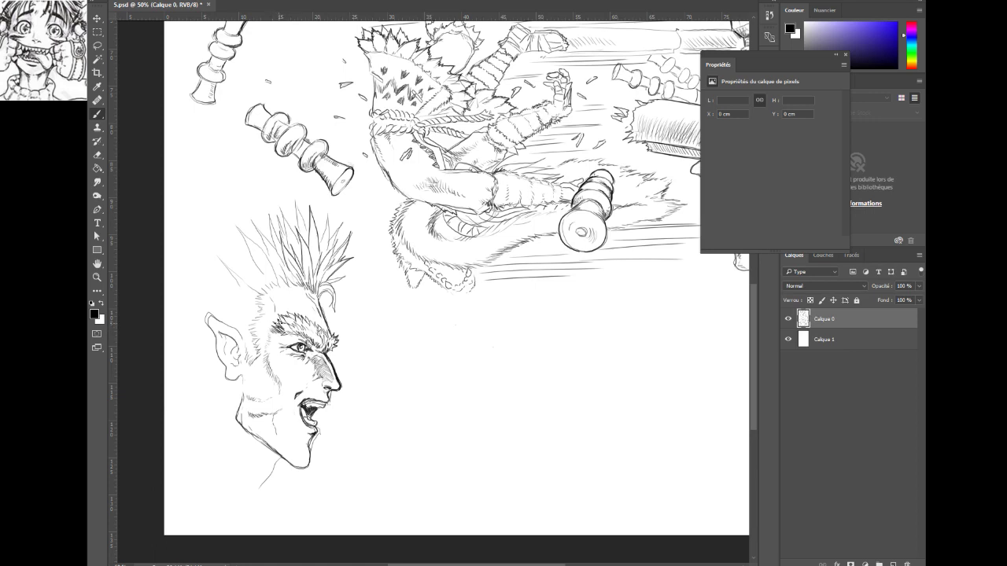
left_click_drag(276, 325, 273, 321)
Zoom back out to 33.3% and draw the front and back of the neck with shading under the jaw
key("z")
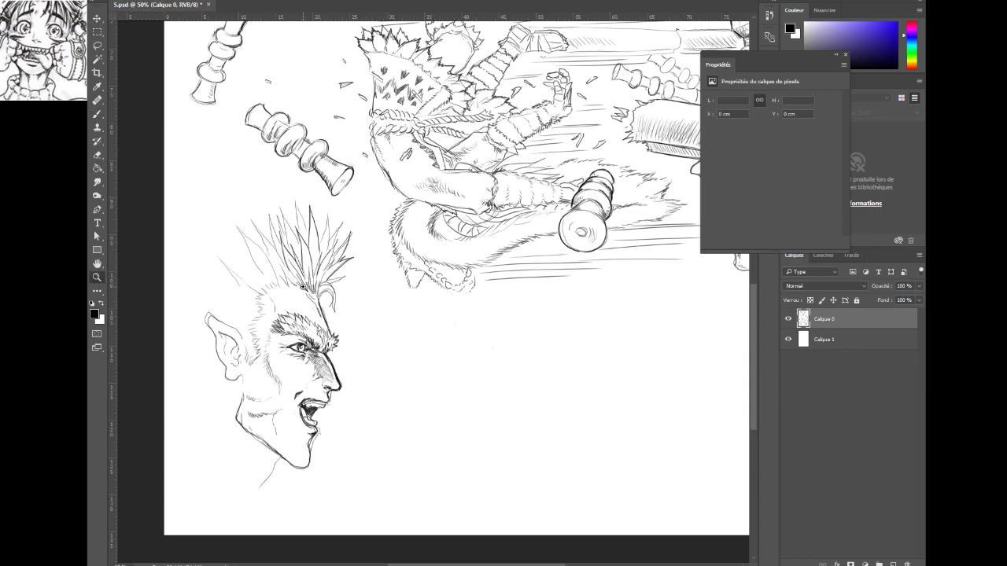
left_click(355, 353, "alt")
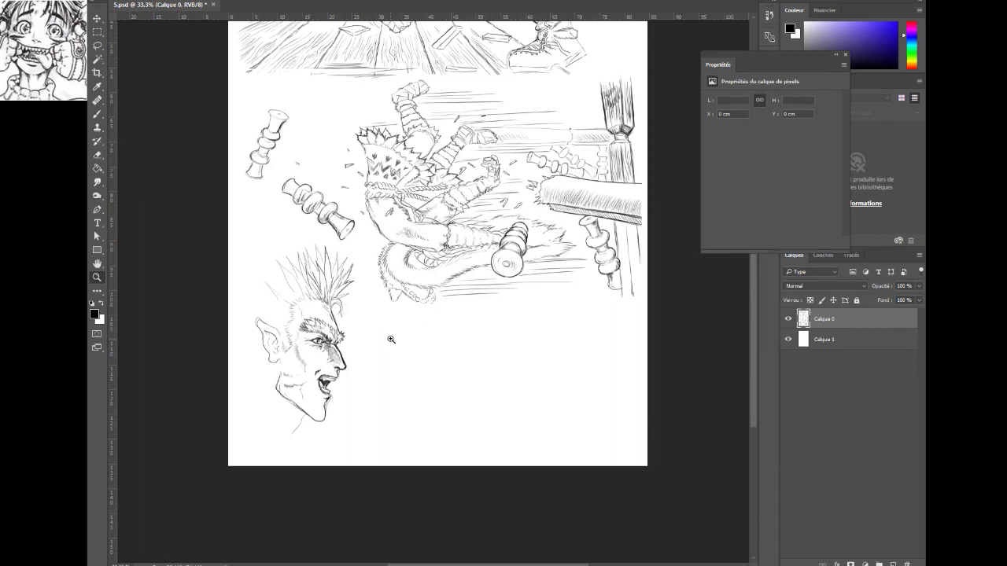
left_click(98, 114)
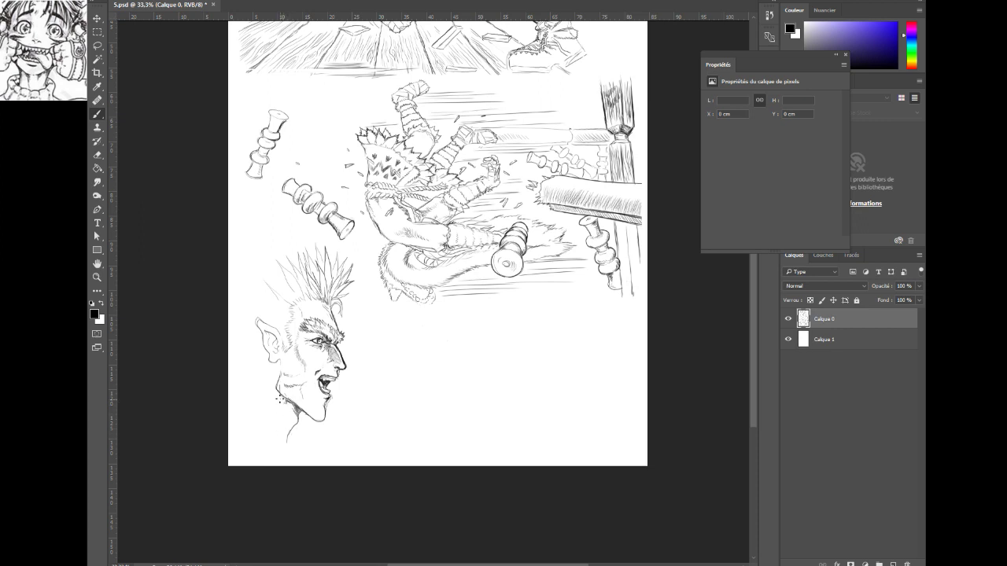
left_click_drag(274, 393, 275, 407)
left_click_drag(275, 402, 277, 421)
Draw spiky hair around the back of the head and behind the ear, out to the page edge
mouse_move(277, 273)
left_mouse_down()
mouse_move(260, 263)
mouse_move(288, 292)
left_mouse_up()
left_click_drag(244, 295, 263, 315)
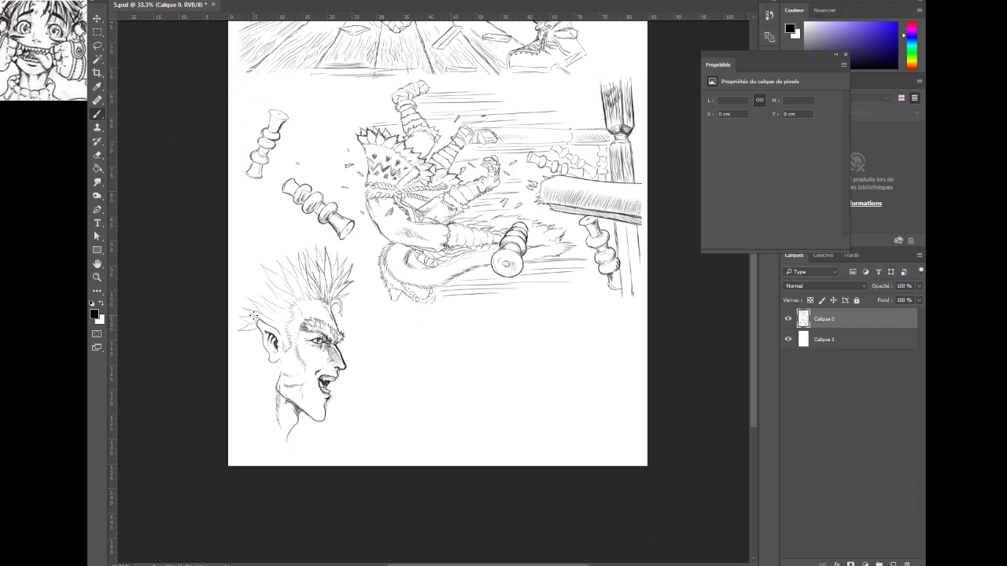
mouse_move(253, 315)
left_mouse_down()
mouse_move(243, 311)
mouse_move(247, 320)
left_mouse_up()
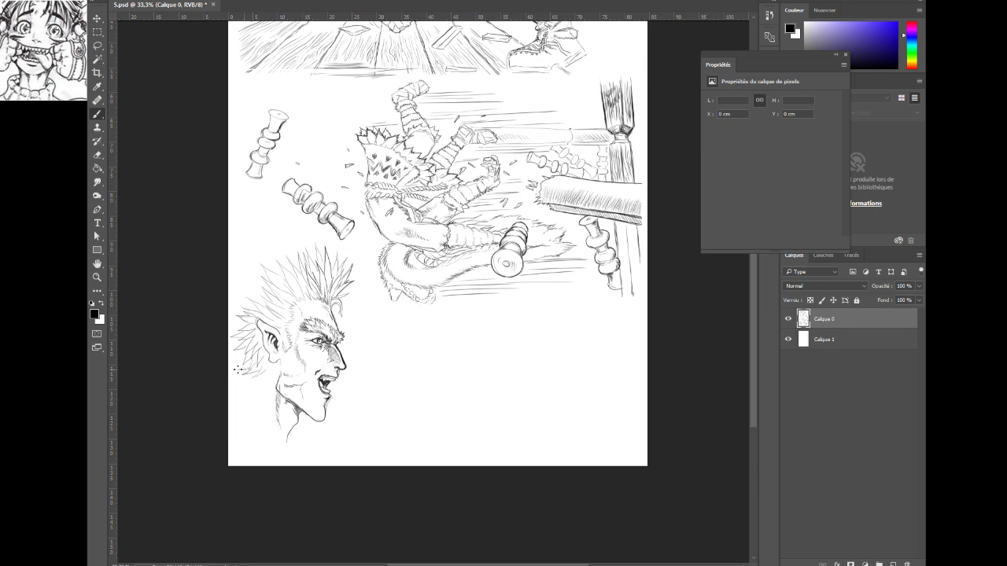
mouse_move(240, 365)
left_mouse_down()
mouse_move(230, 362)
mouse_move(238, 357)
left_mouse_up()
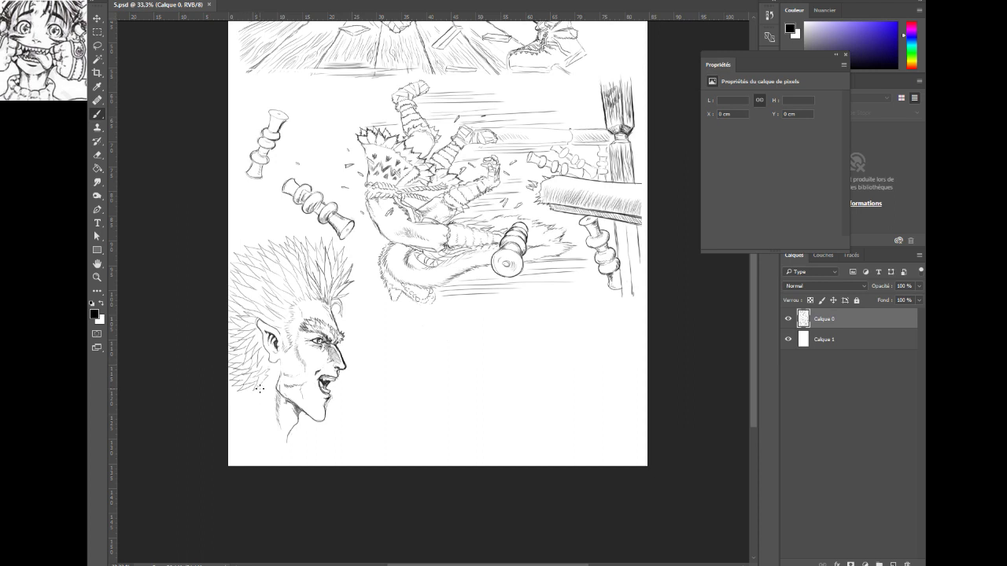
Finish the hair spikes at the nape and draw the shirt collar around the neck
left_click_drag(258, 385, 254, 394)
left_click(277, 346)
mouse_move(247, 401)
left_mouse_down()
mouse_move(284, 434)
mouse_move(284, 456)
left_mouse_up()
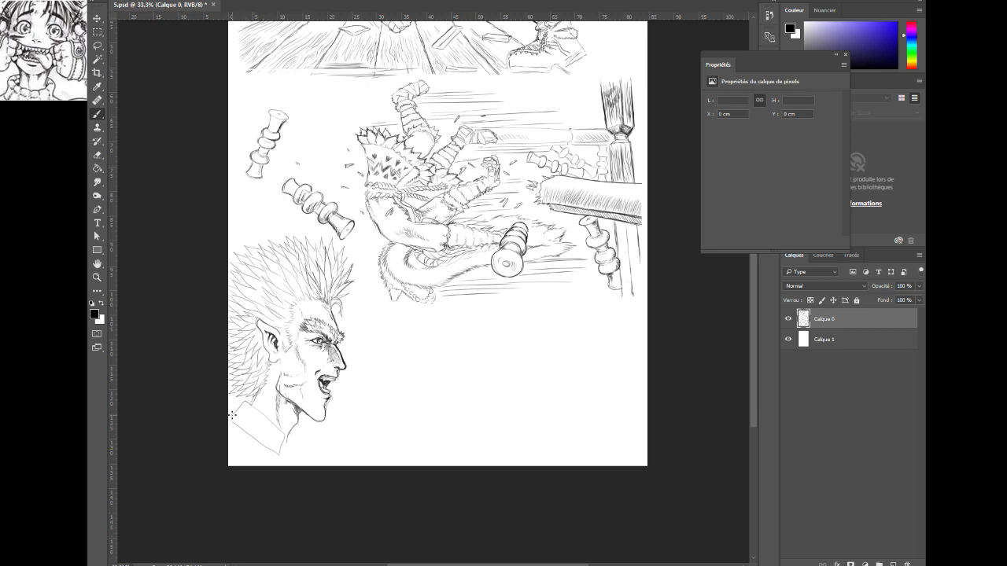
left_click_drag(233, 416, 275, 452)
Add the throat and collar front lines and hatch the cheek and jaw with short strokes
left_click(289, 383)
left_click(287, 388)
left_click(291, 391)
left_click_drag(298, 417, 287, 440)
left_click(304, 345)
left_click(307, 348)
left_click(293, 386)
left_click(299, 390)
left_click(291, 394)
left_click(297, 397)
Sketch a clenched fist to the right of the character, with folded fingers, thumb and knuckles
mouse_move(364, 408)
left_mouse_down()
mouse_move(373, 396)
mouse_move(367, 417)
mouse_move(378, 395)
mouse_move(370, 423)
mouse_move(389, 405)
mouse_move(382, 398)
mouse_move(385, 428)
mouse_move(393, 425)
left_mouse_up()
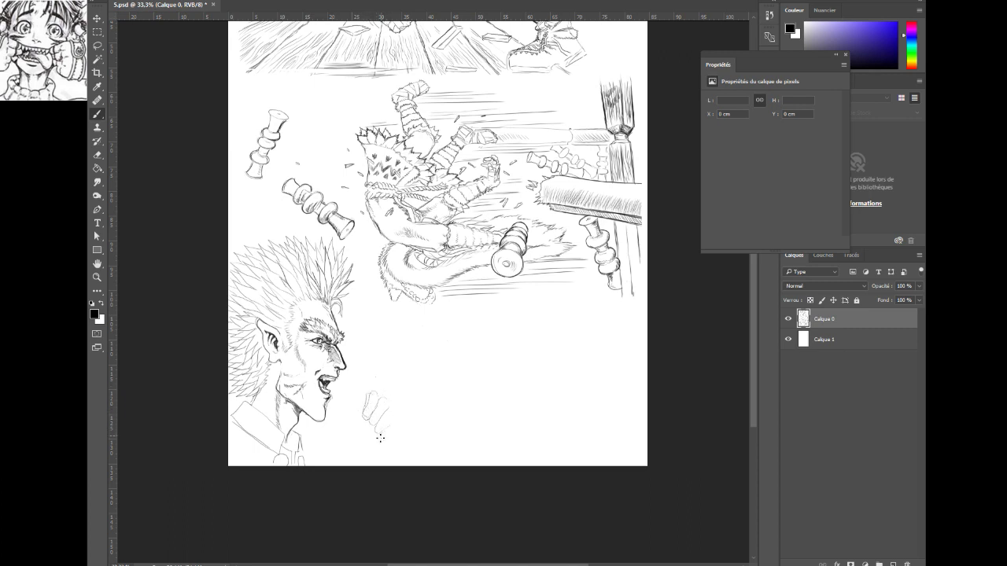
mouse_move(377, 438)
left_mouse_down()
mouse_move(397, 435)
mouse_move(399, 419)
left_mouse_up()
left_click_drag(359, 416, 357, 415)
left_click_drag(371, 391, 387, 391)
left_click_drag(402, 399, 409, 413)
mouse_move(366, 430)
left_mouse_down()
mouse_move(393, 448)
mouse_move(411, 443)
left_mouse_up()
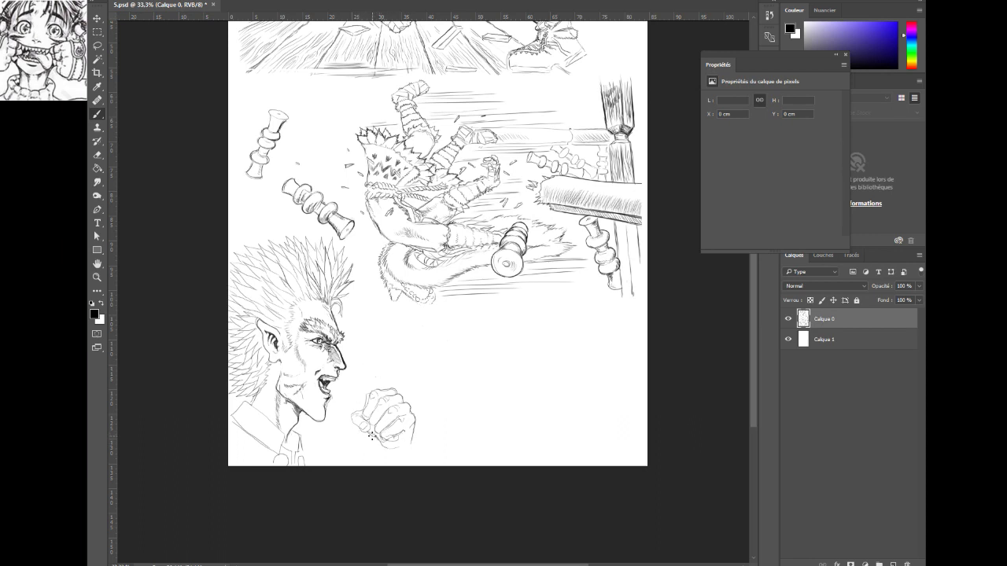
Draw the wrist below the fist, running down to the page's lower edge
left_click_drag(370, 440, 356, 464)
key("ctrl+z")
mouse_move(376, 437)
left_mouse_down()
mouse_move(365, 460)
mouse_move(409, 448)
mouse_move(404, 459)
left_mouse_up()
Adjust the brush size, darken the back of the jaw and ink the fist's finger and knuckle outlines
left_click(125, 1)
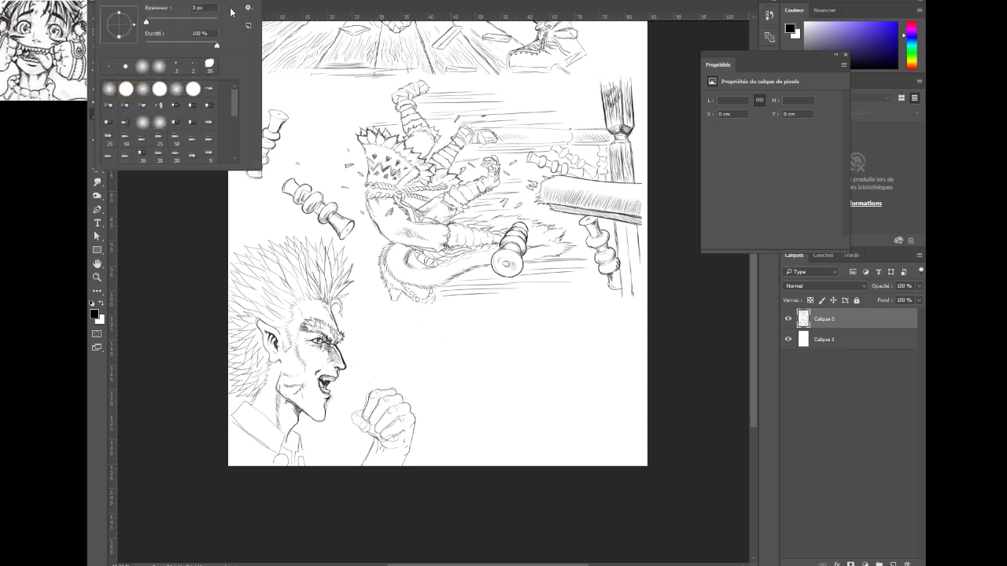
left_click_drag(206, 7, 181, 14)
key("Return")
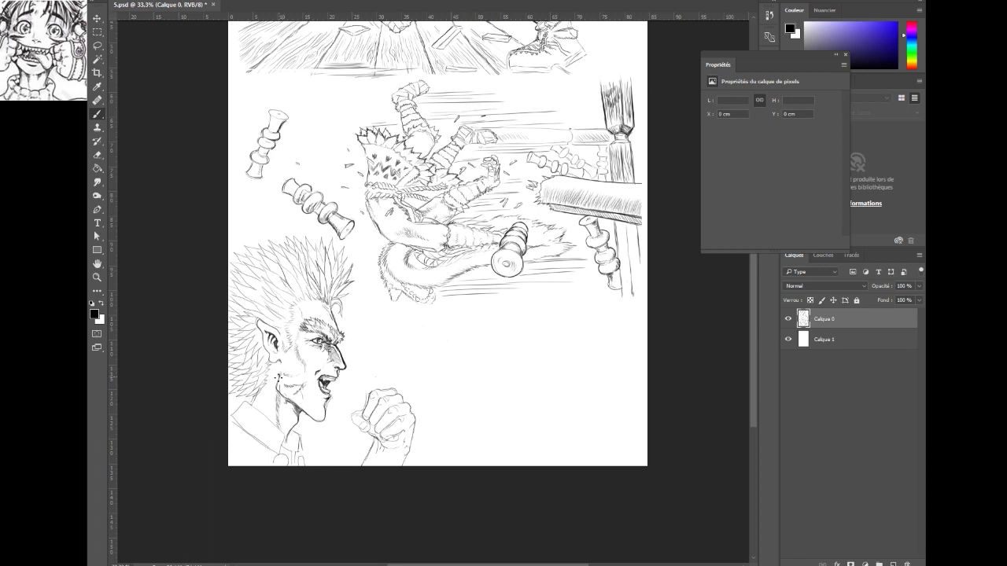
left_click_drag(276, 378, 274, 386)
left_click_drag(351, 417, 353, 422)
left_click_drag(365, 425, 364, 423)
left_click_drag(370, 427, 373, 439)
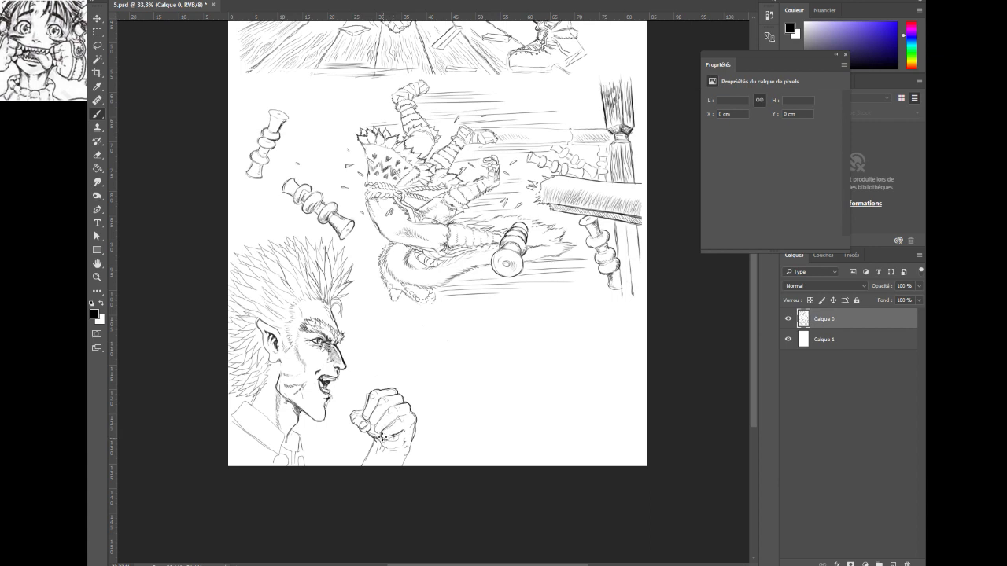
left_click(386, 439)
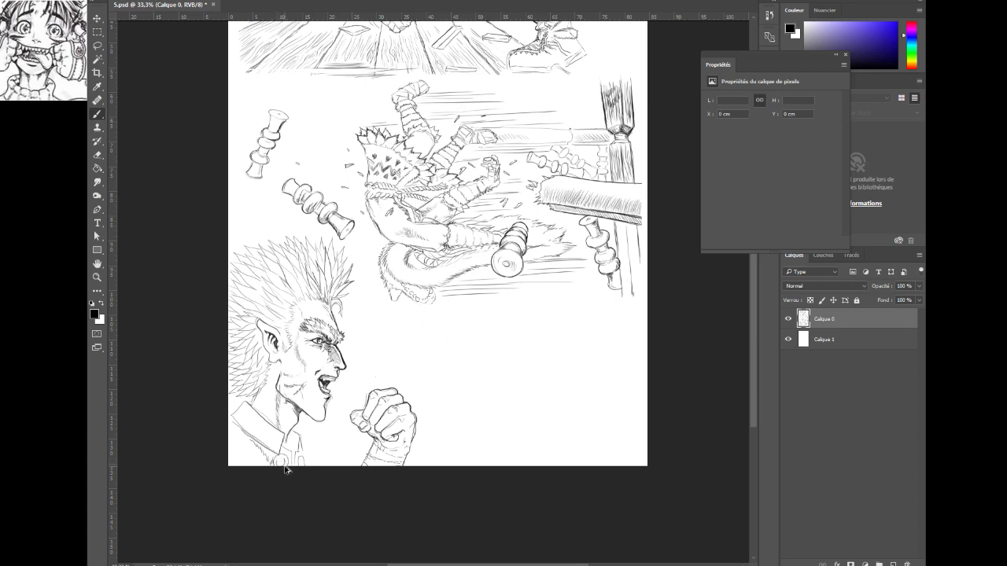
Ink the round collar clasp and hatch shadows on the neck beneath the jaw
key("ctrl+alt")
left_click_drag(280, 462, 291, 453)
left_click_drag(274, 406, 281, 416)
mouse_move(282, 399)
left_mouse_down()
mouse_move(277, 419)
mouse_move(275, 408)
left_mouse_up()
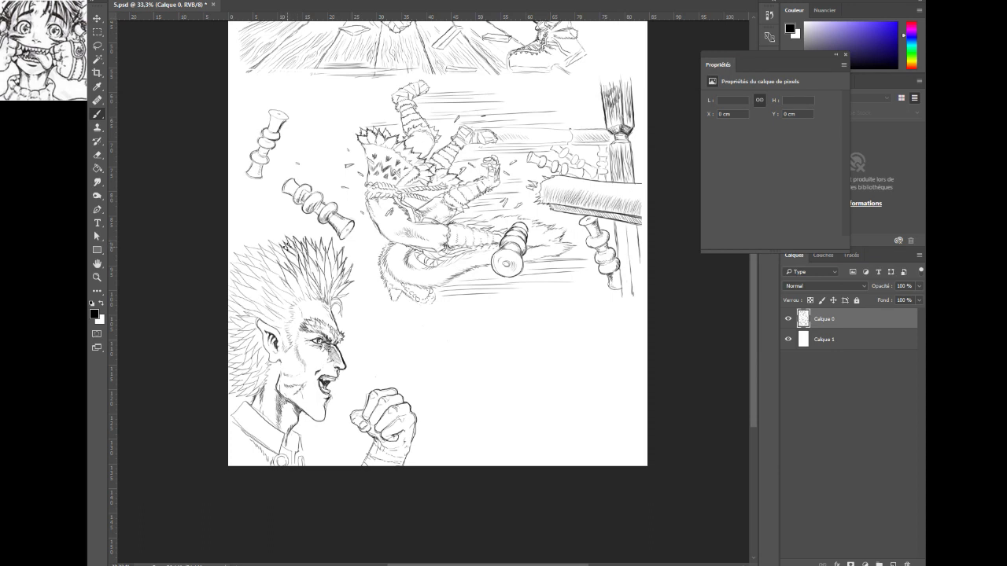
Darken the upper hair spikes, the hairline along the forehead and temple, and the sideburn
left_click_drag(282, 250, 270, 244)
left_click_drag(305, 299, 310, 292)
left_click_drag(296, 302, 291, 295)
left_click_drag(291, 312, 278, 318)
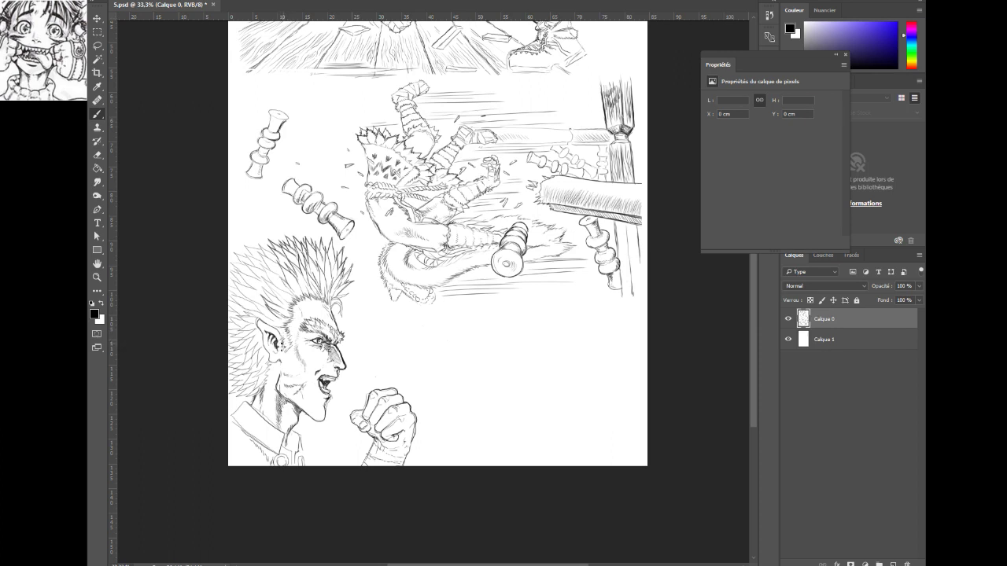
left_click(283, 350)
left_click(287, 350)
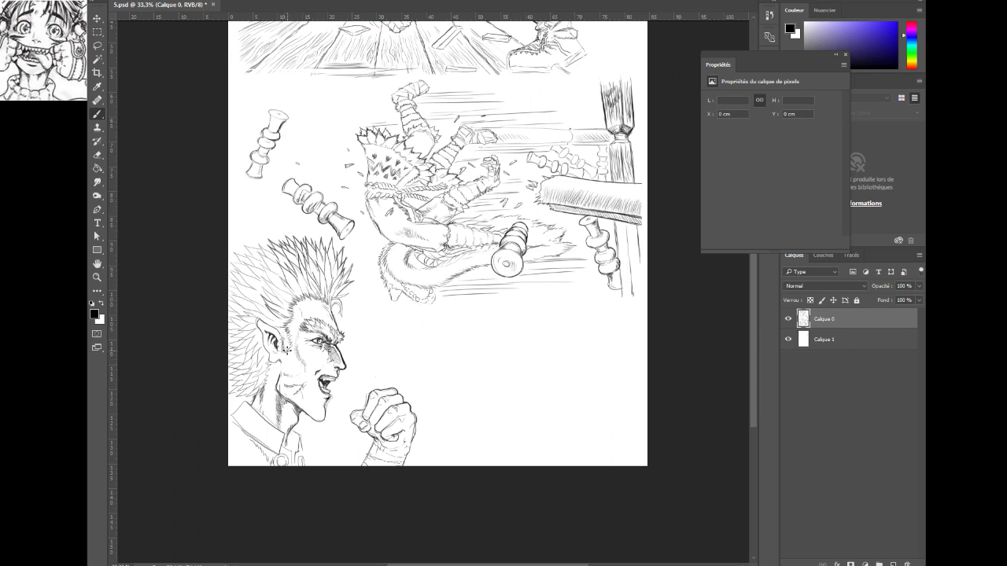
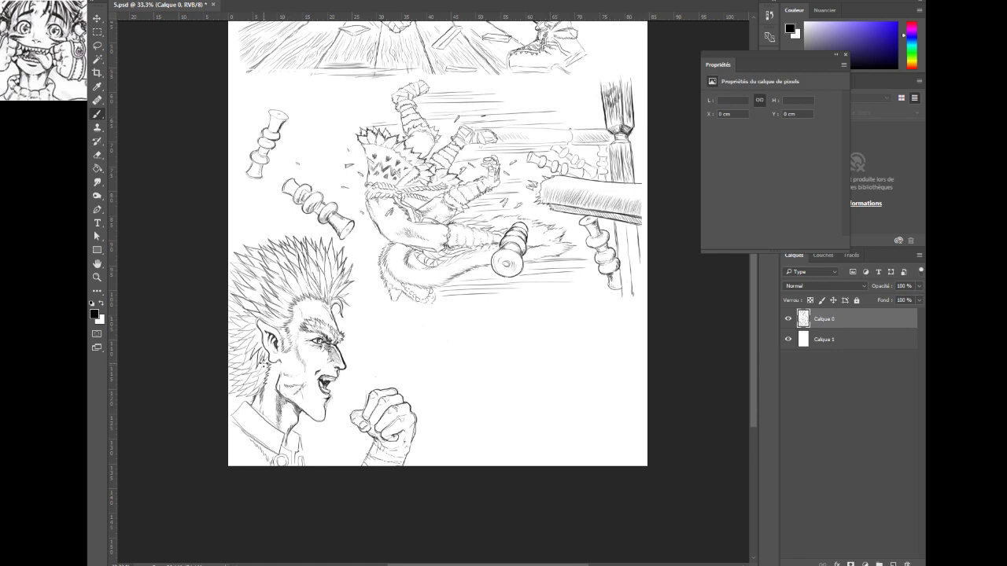
Ink the hair spikes behind and below the ear and add short strokes at the temple
mouse_move(263, 366)
left_mouse_down()
mouse_move(256, 387)
mouse_move(240, 388)
mouse_move(254, 393)
mouse_move(234, 388)
mouse_move(252, 392)
mouse_move(236, 375)
left_mouse_up()
left_click(296, 331)
left_click(301, 330)
left_click(295, 336)
left_click(300, 336)
mouse_move(253, 338)
left_mouse_down()
mouse_move(250, 368)
mouse_move(262, 355)
mouse_move(240, 374)
mouse_move(259, 359)
mouse_move(236, 367)
mouse_move(251, 356)
mouse_move(241, 352)
mouse_move(243, 342)
left_mouse_up()
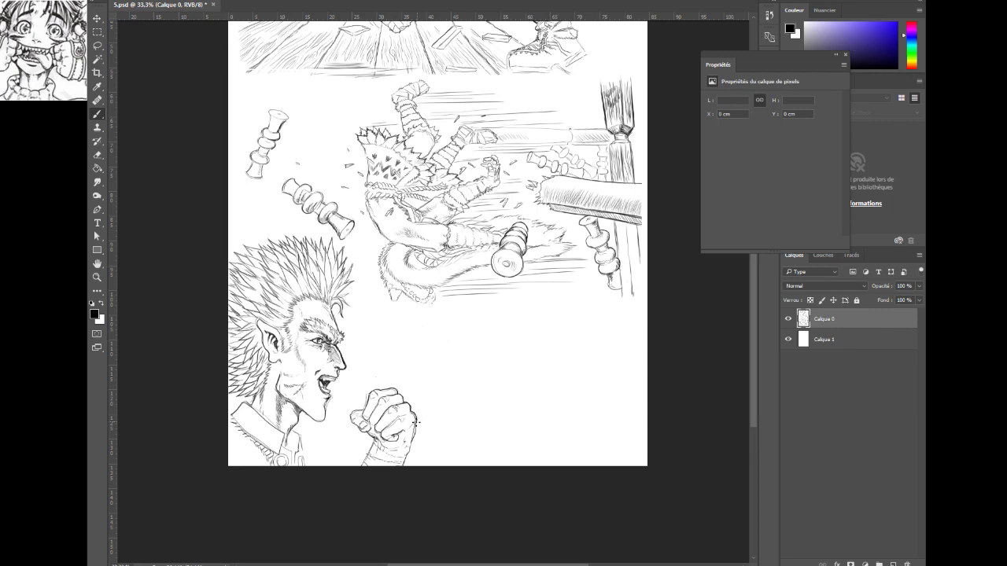
Touch up the wrist outline and add hatching below the cheekbone and along the rear jaw
left_click(410, 450)
left_click_drag(306, 300, 301, 285)
key("ctrl+z")
left_click_drag(296, 351, 297, 356)
left_click_drag(284, 374, 296, 374)
Hatch the lower cheek and jaw with short strokes, darken the jawline and dot the chin
left_click(288, 384)
left_click(290, 387)
left_click(285, 385)
left_click(289, 387)
left_click(292, 388)
left_click(295, 391)
left_click(295, 397)
left_click(296, 393)
left_click(299, 392)
left_click_drag(288, 398, 300, 411)
left_click(315, 417)
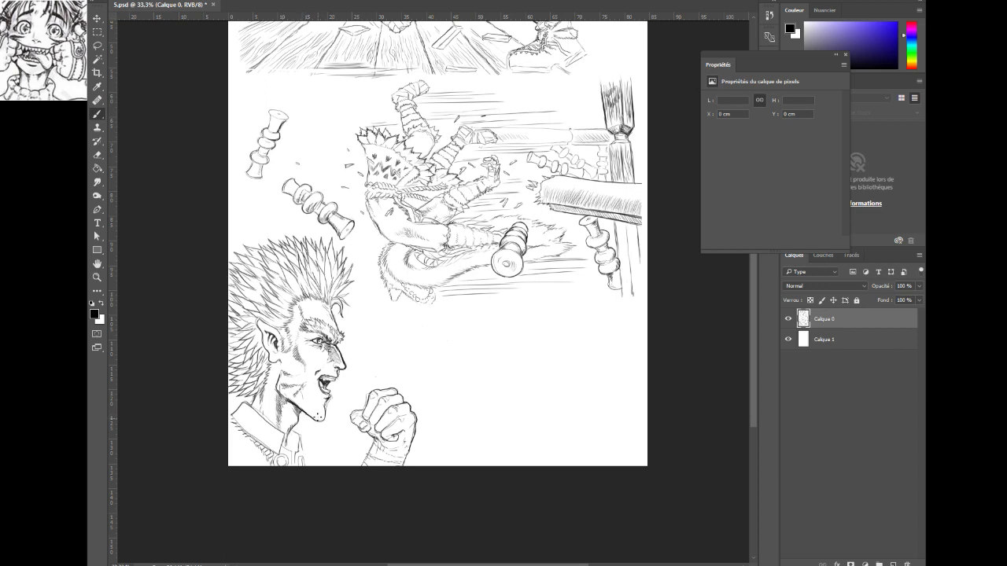
Touch up the chin of the shouting man in profile with short strokes along its outline and surface
left_click(323, 409)
left_click(318, 403)
left_click(321, 406)
left_click(317, 411)
left_click(318, 418)
left_click(321, 421)
left_click(324, 418)
left_click(324, 413)
left_click(325, 409)
Add small strokes around the profile man's lower lip and open mouth, and save the document
left_click(328, 398)
left_click(330, 395)
left_click(336, 379)
left_click(331, 380)
left_click(327, 380)
left_click(326, 379)
left_click(322, 380)
key("ctrl+s")
Add short ink strokes at the front of the profile man's neck and down the front edge of his collar
left_click_drag(472, 255, 398, 223)
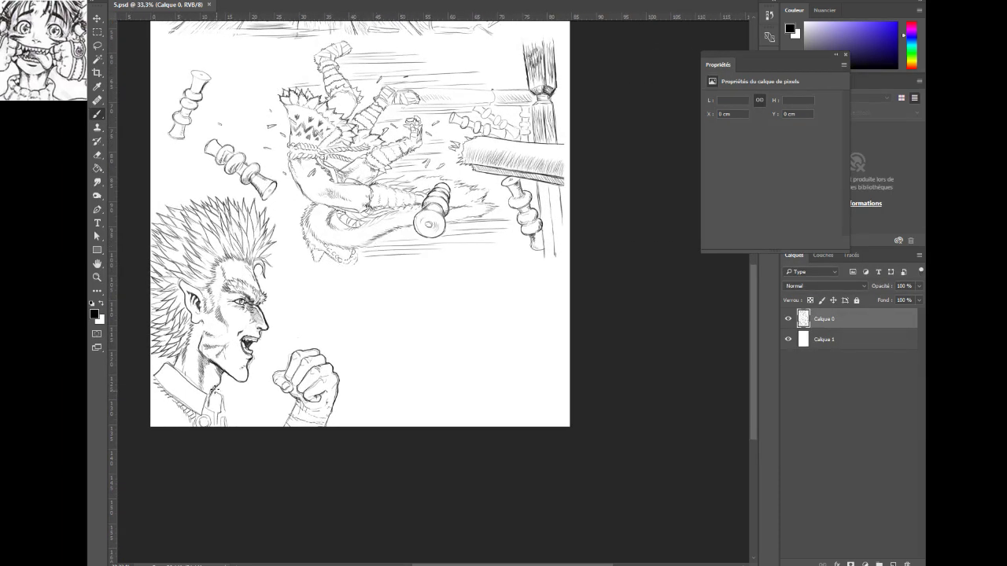
left_click(213, 390)
left_click_drag(224, 401, 225, 416)
left_click_drag(402, 287, 362, 274)
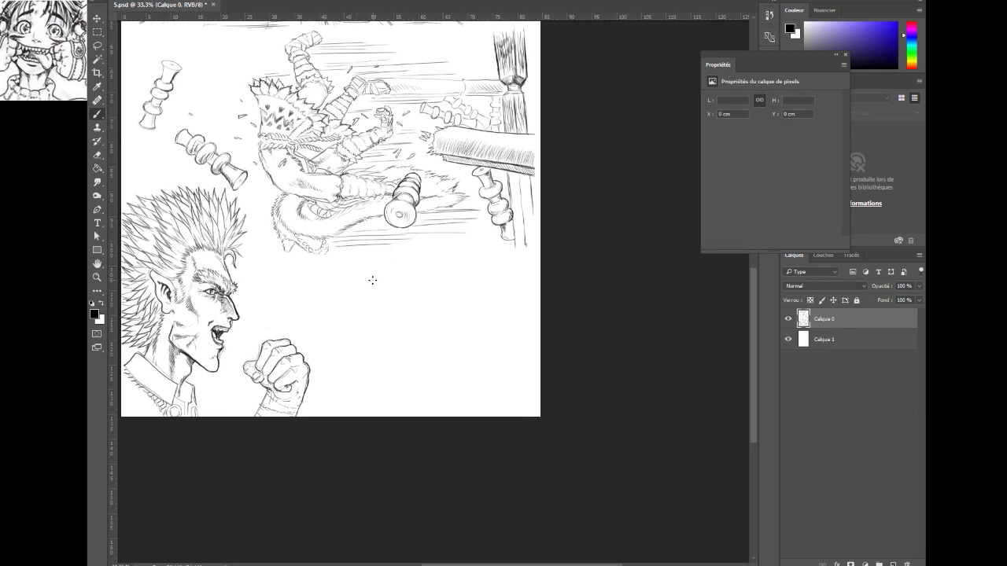
left_click_drag(376, 288, 349, 254)
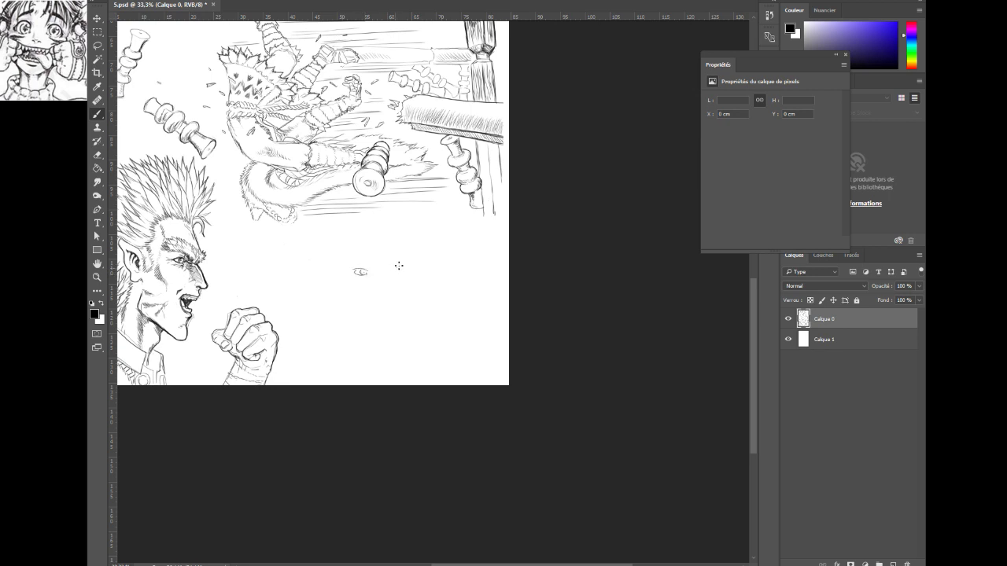
left_click_drag(397, 268, 397, 267)
left_click_drag(376, 274, 387, 299)
left_click_drag(356, 284, 383, 275)
left_click_drag(348, 275, 367, 330)
key("ctrl+alt+z")
key("ctrl+alt+z")
key("ctrl+alt+z")
key("ctrl+alt+z")
key("ctrl+alt+z")
key("ctrl+alt+z")
key("ctrl+alt+z")
key("ctrl+alt+z")
key("ctrl+alt+z")
key("ctrl+alt+z")
Set the brush size to 3 px and sketch a small front-facing man's face with hair spikes in the blank area beyond the raised fist
left_click(149, 2)
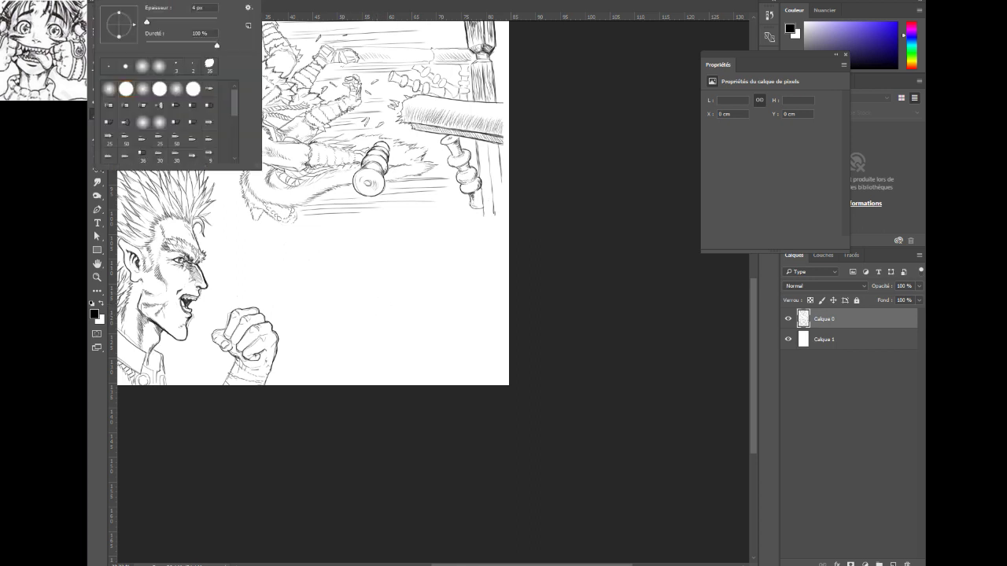
left_click_drag(204, 9, 184, 8)
type("3")
key("Return")
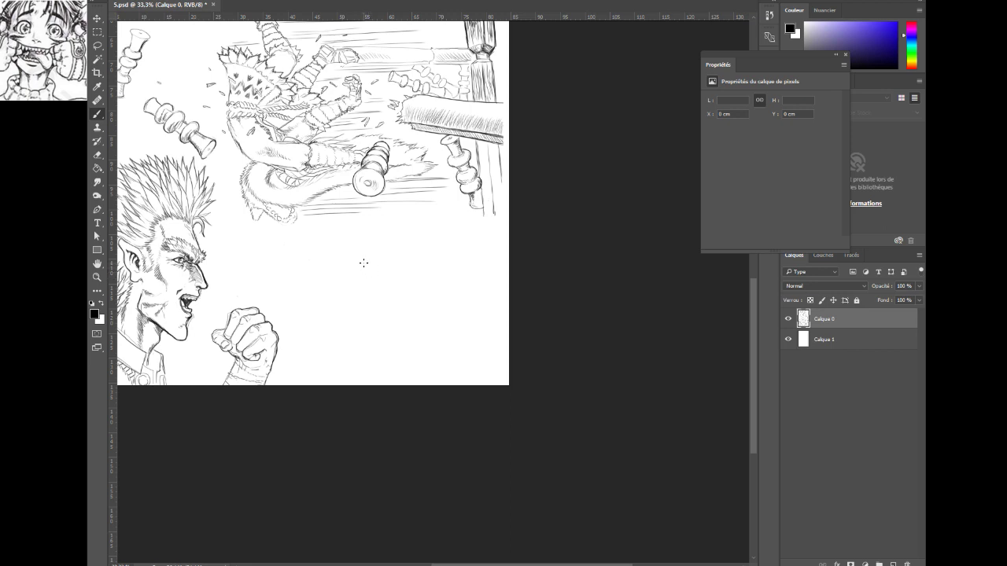
mouse_move(365, 270)
left_mouse_down()
mouse_move(374, 281)
mouse_move(390, 270)
left_mouse_up()
left_click_drag(376, 241, 372, 236)
left_click_drag(383, 254, 391, 254)
mouse_move(375, 237)
left_mouse_down()
mouse_move(388, 249)
mouse_move(380, 226)
mouse_move(394, 227)
mouse_move(371, 229)
left_mouse_up()
left_click_drag(365, 226, 372, 225)
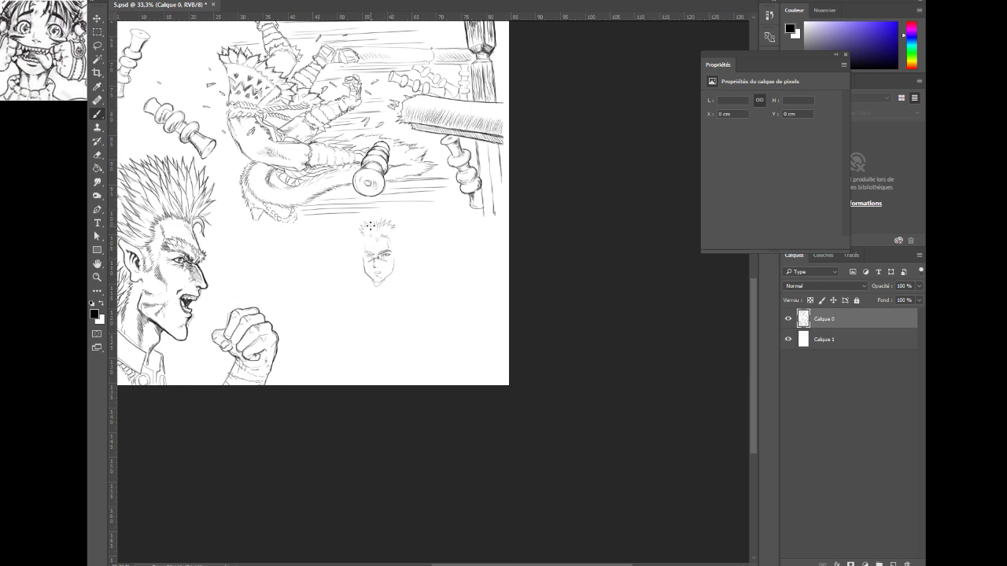
Fill out the small man's spiky hair and hairline, and draw the sides of his head and ears
left_click_drag(375, 232, 380, 229)
left_click_drag(370, 235, 366, 237)
left_click_drag(378, 276, 381, 279)
left_click(393, 260)
left_click(391, 256)
left_click(391, 259)
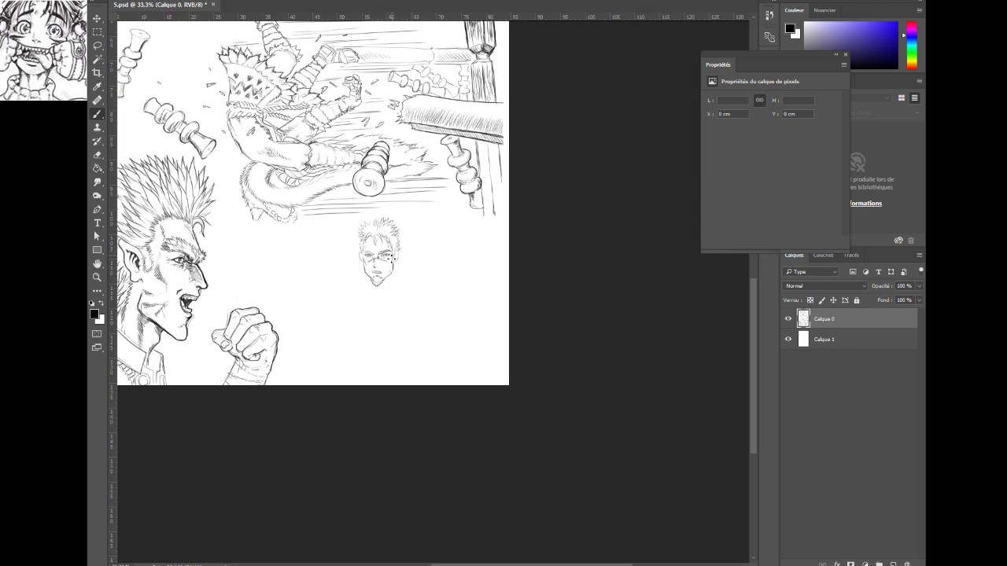
Refine the small man's eyes, cheeks and jaw with short strokes, and sketch his neck with a fur collar
left_click(390, 264)
key("ctrl+z")
left_click(381, 257)
left_click(385, 262)
left_click(374, 277)
left_click(369, 269)
left_click(368, 268)
left_click(365, 264)
left_click_drag(364, 264, 366, 275)
left_click(382, 258)
left_click(368, 260)
left_click(370, 259)
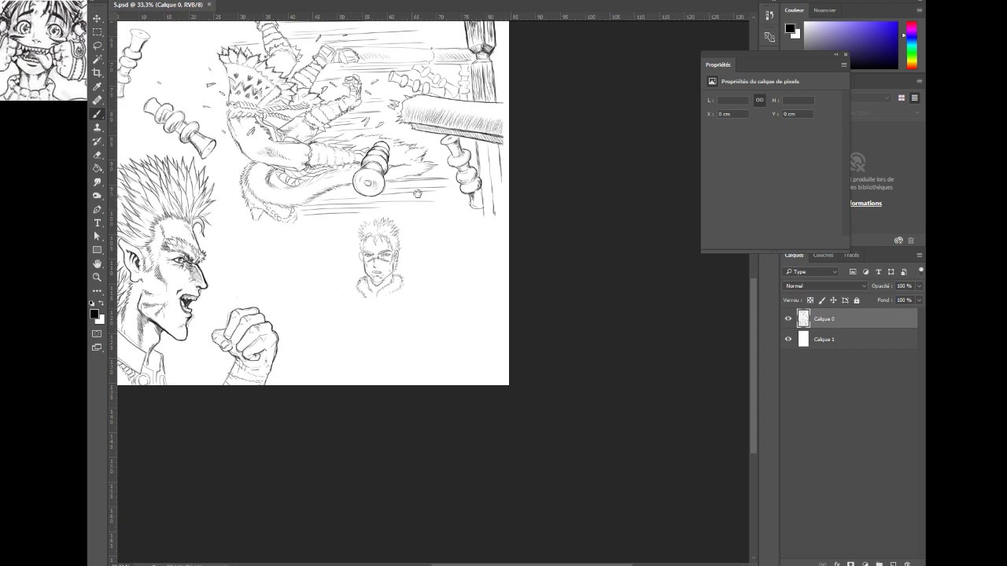
left_click_drag(354, 215, 417, 252)
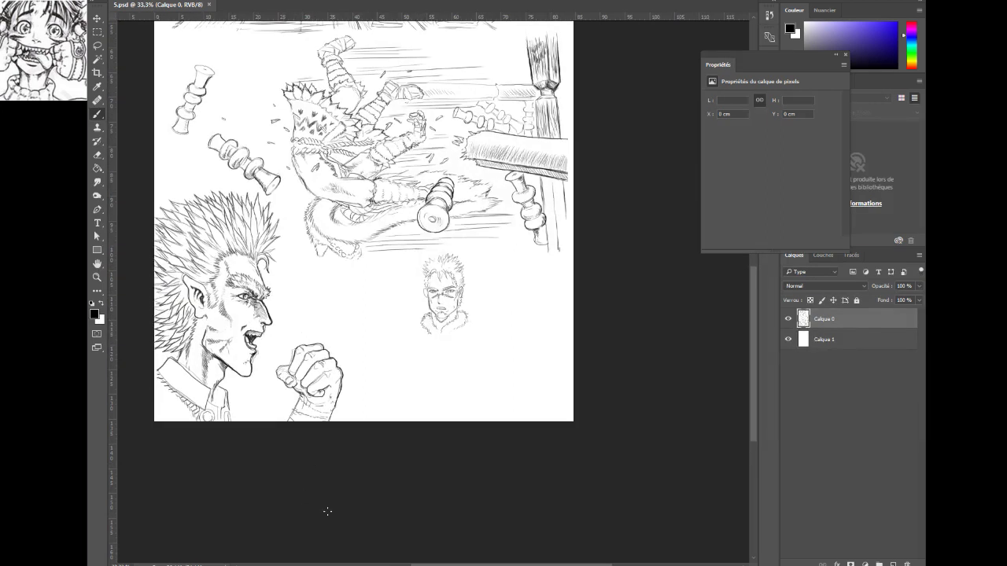
Open Notepad through the Windows search and write the message "petite pause bio !"
left_click(128, 562)
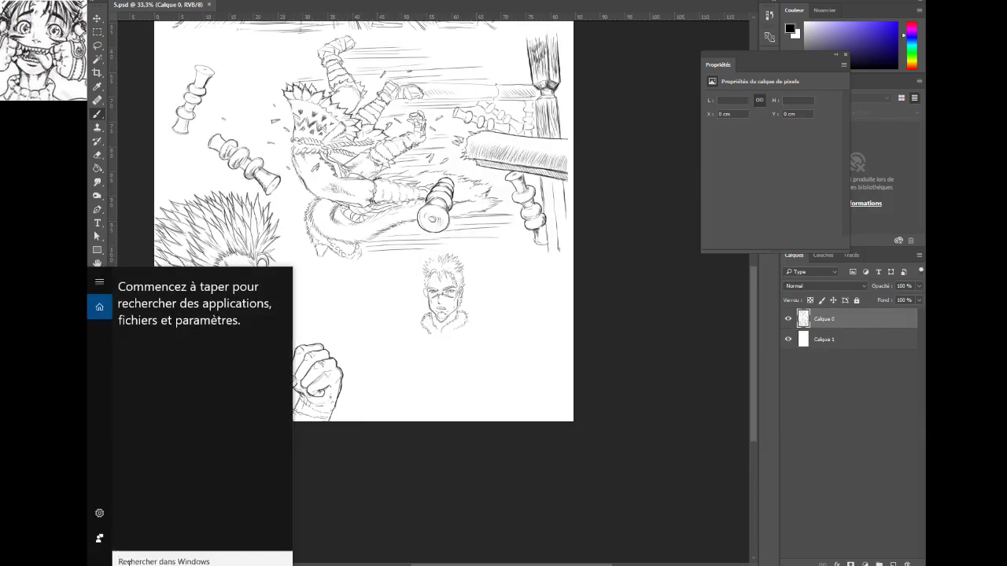
type("note")
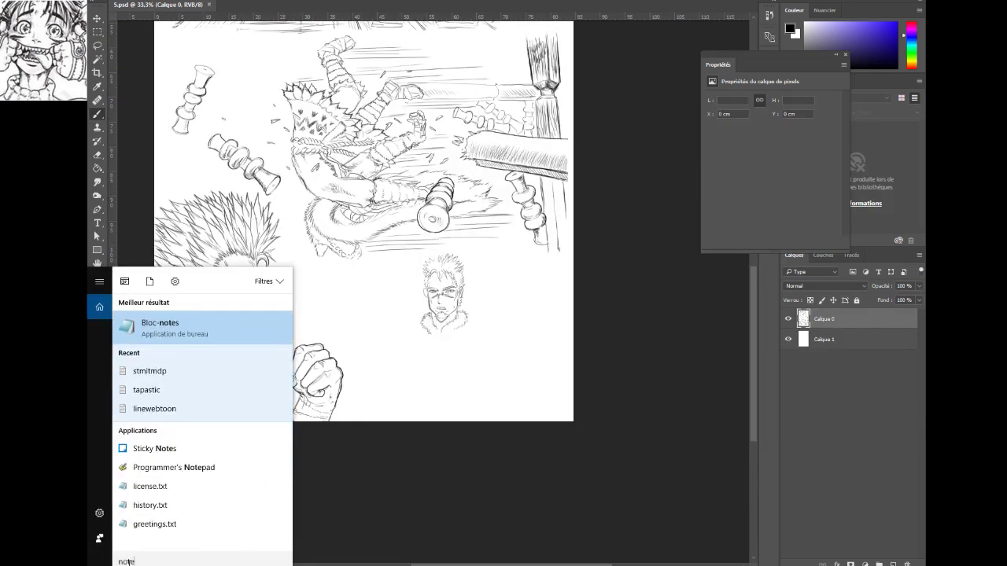
left_click(244, 323)
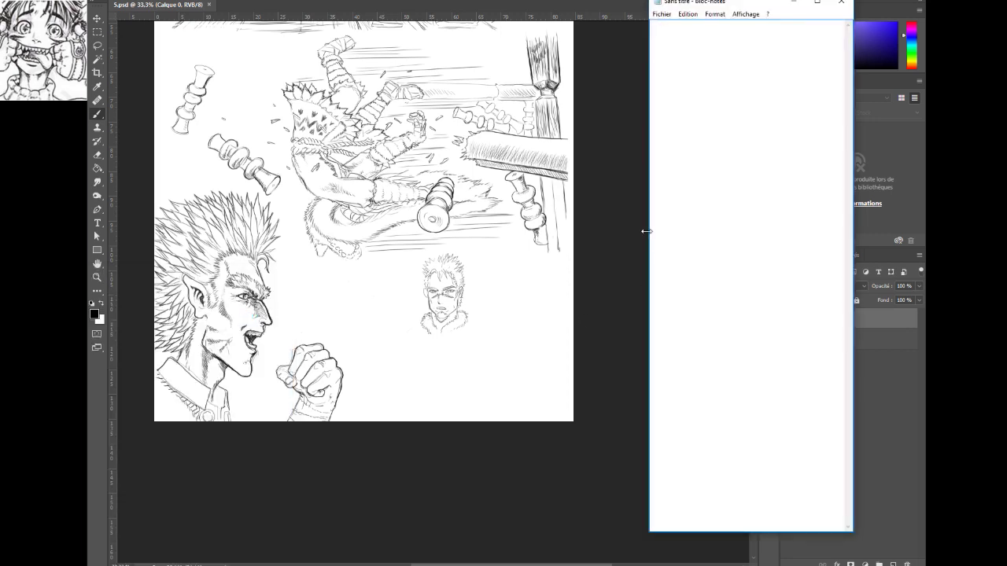
type("pet")
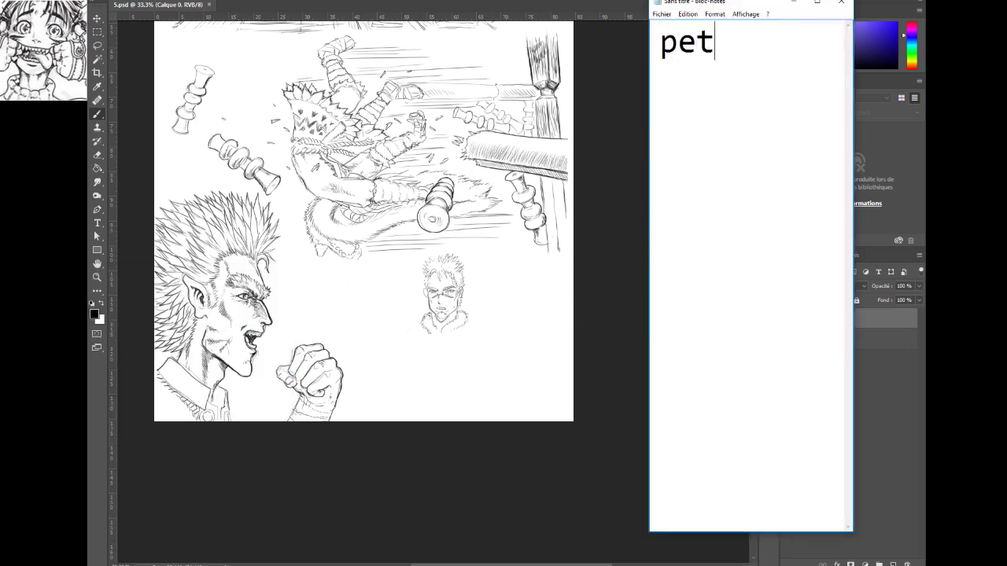
type("ite pause")
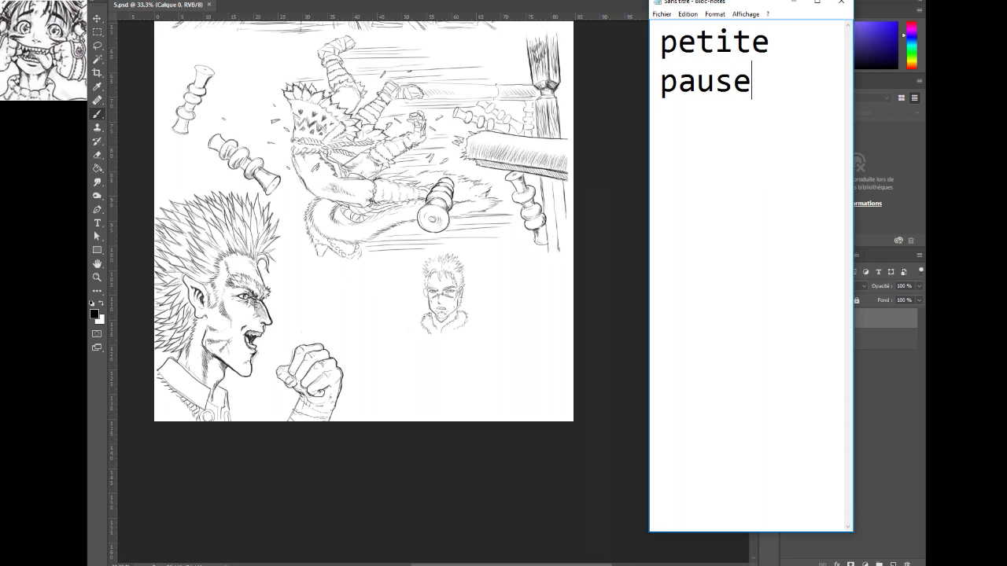
type(" bio !")
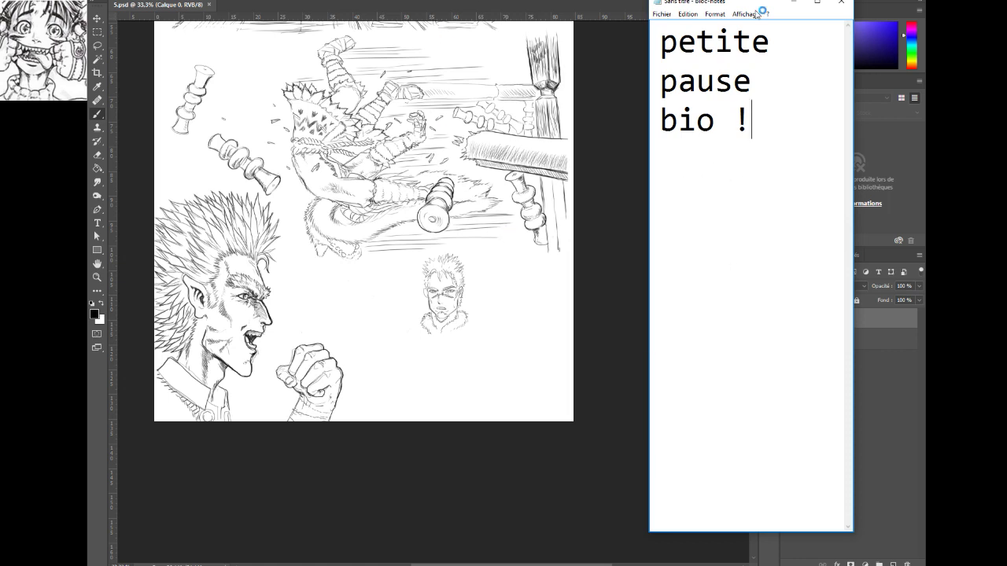
Replace the whole break message in Notepad with "de retour !"
left_click_drag(766, 154, 664, 49)
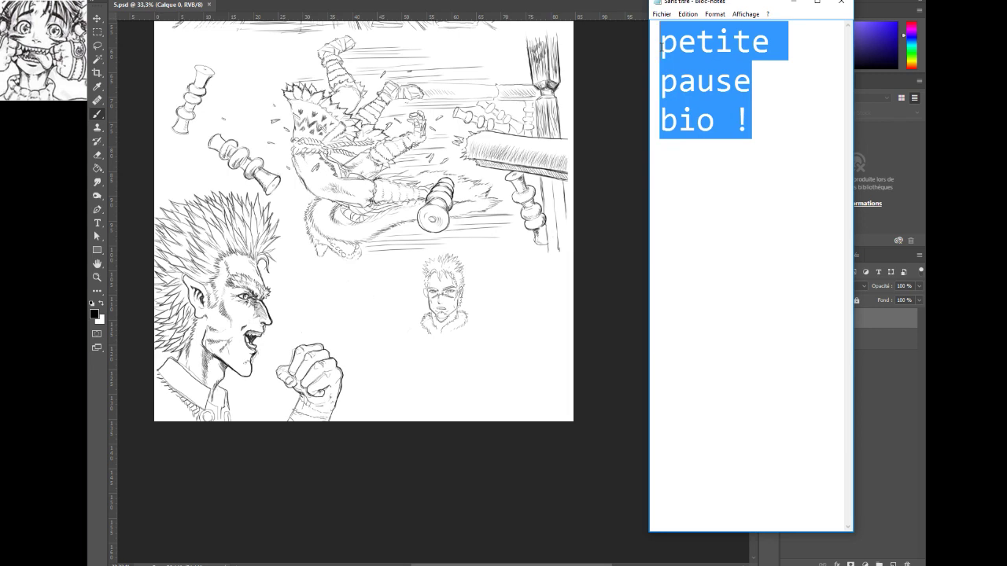
type("de re")
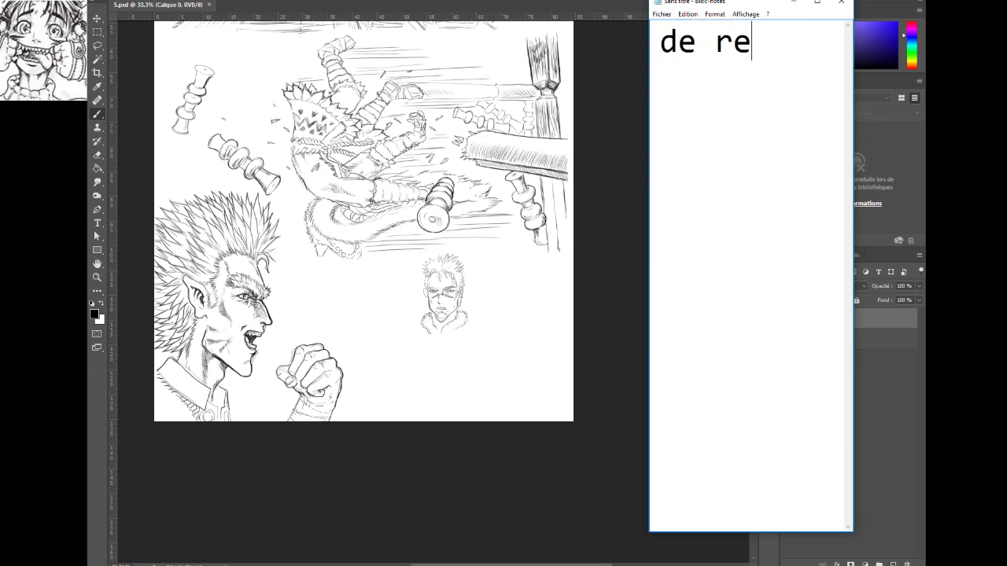
type("tour !")
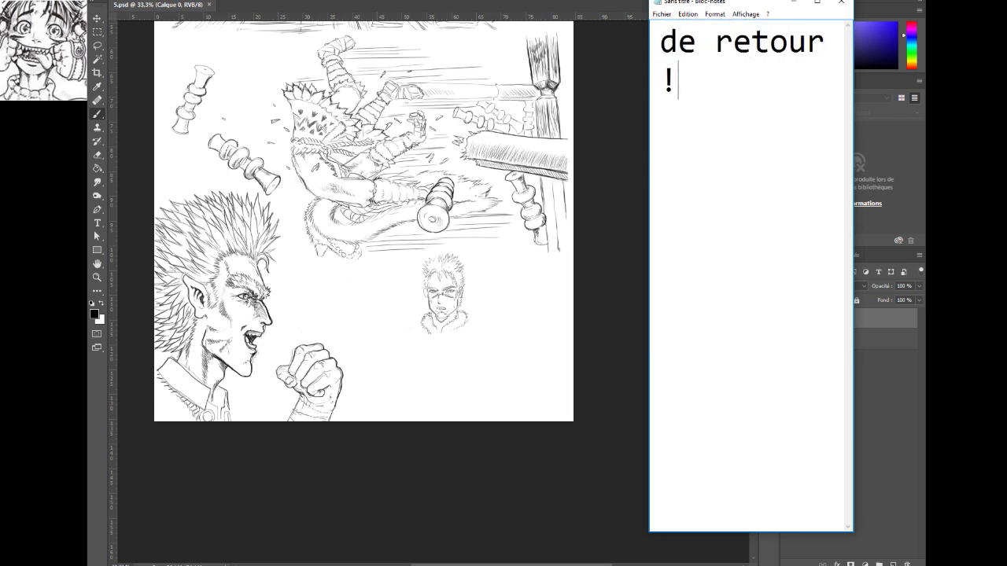
Clear the message from the note and minimize Notepad to return to the Photoshop drawing
key("BackSpace")
key("BackSpace")
key("BackSpace")
key("BackSpace")
key("BackSpace")
key("BackSpace")
key("BackSpace")
key("BackSpace")
key("BackSpace")
key("BackSpace")
key("BackSpace")
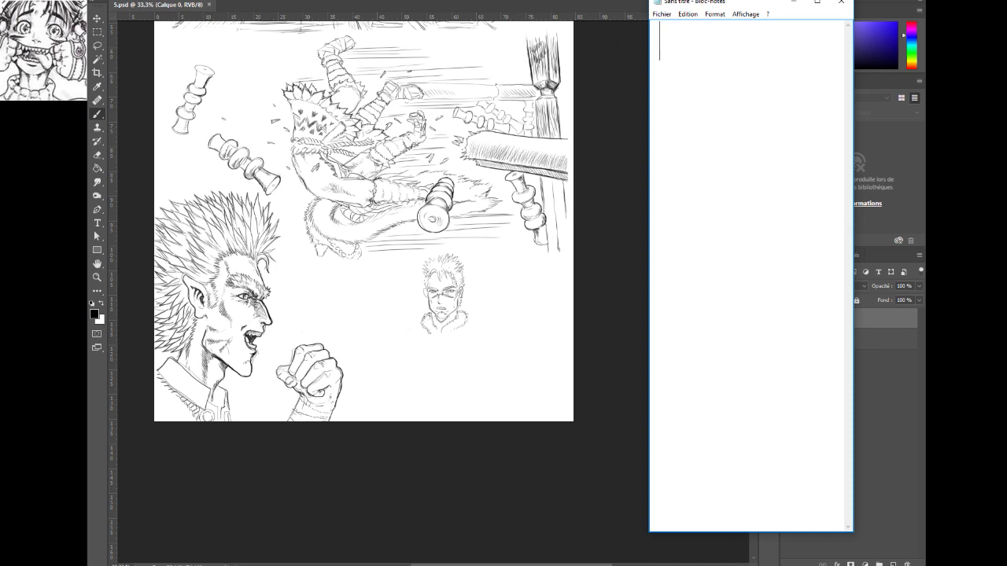
left_click(792, 4)
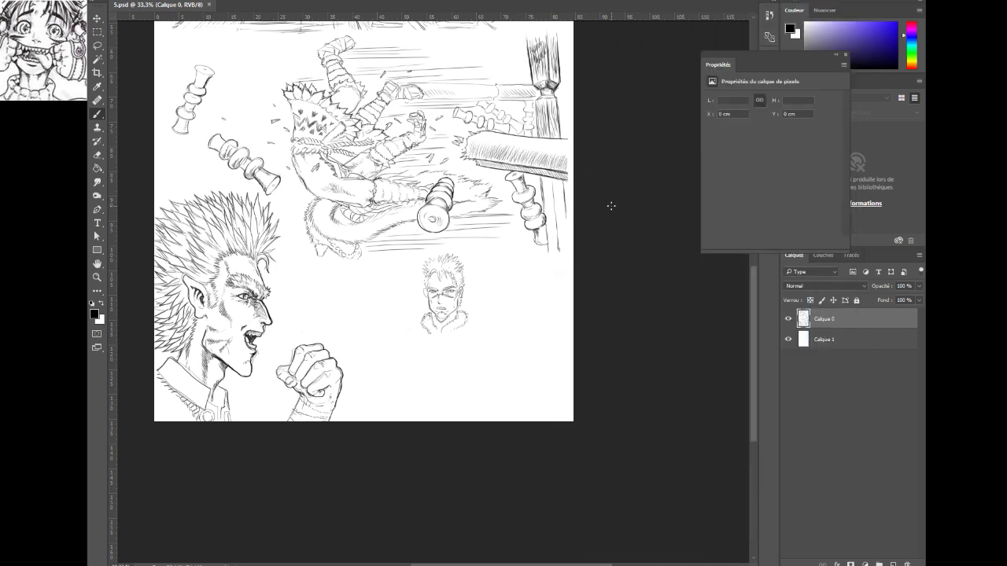